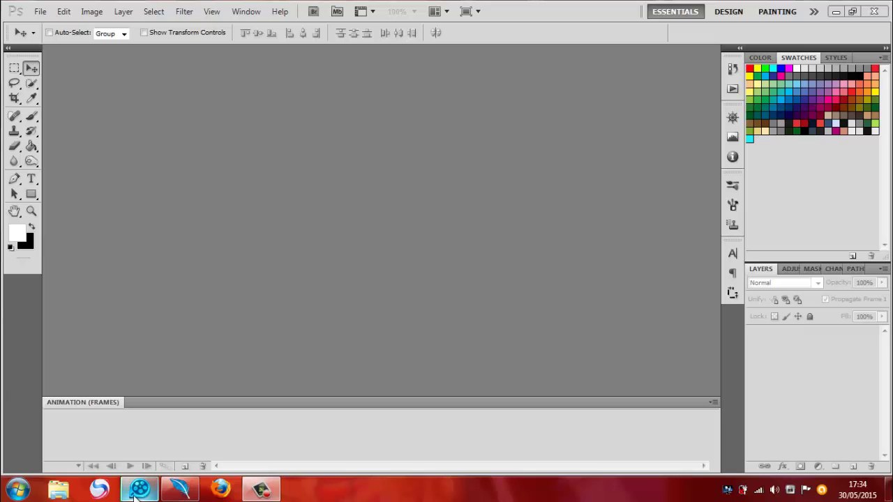
Create a blank 400×400-pixel, 300 ppi document with a white Background layer.
mouse_move(139, 489)
left_click(138, 462)
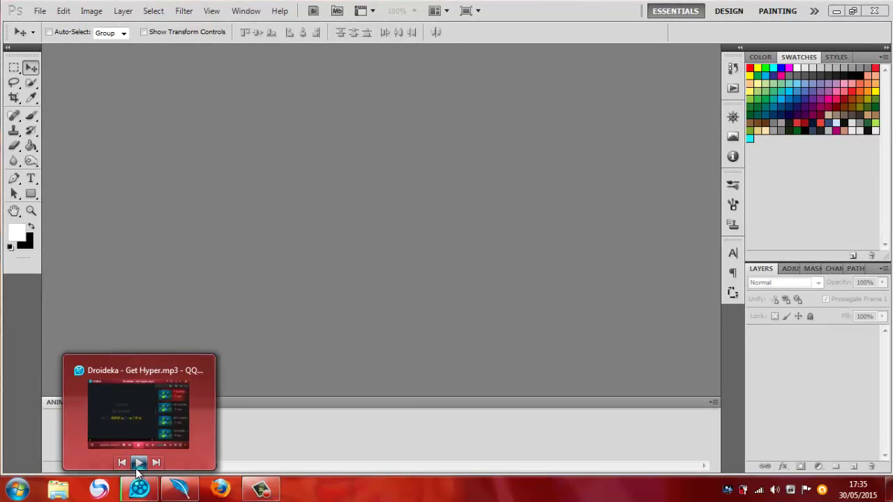
left_click(43, 12)
left_click(53, 22)
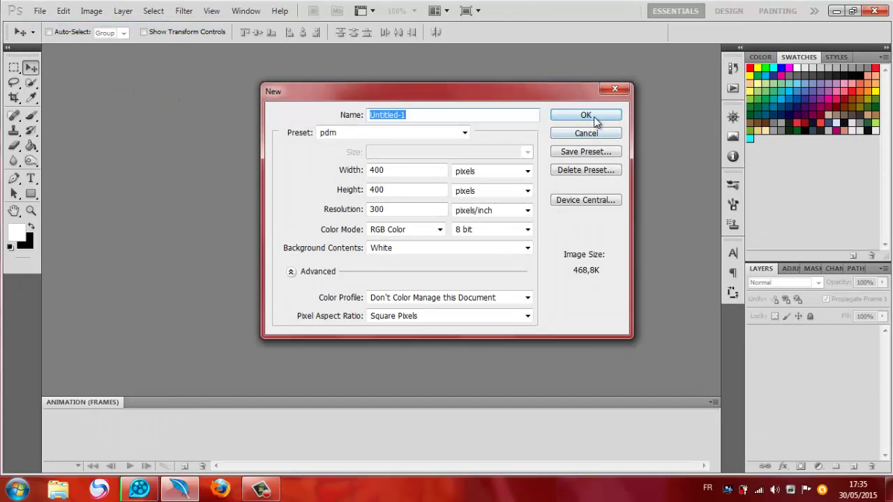
left_click(595, 120)
Open Real+Madrid+Training+Press+Conference+GGauhsvk_kjx.jpg from the new season folder.
left_click(40, 11)
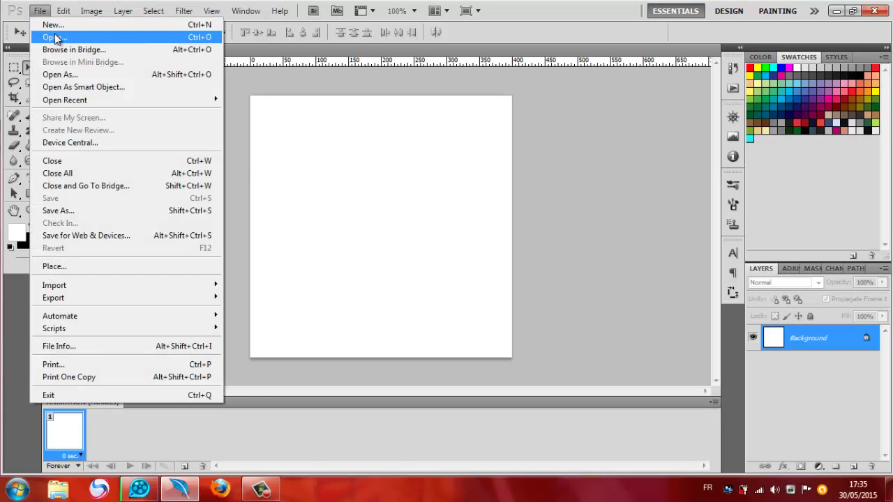
left_click(56, 39)
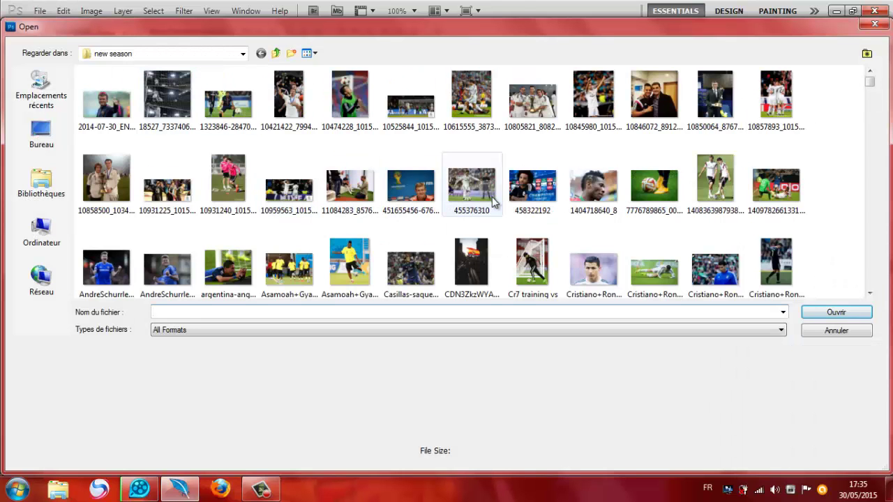
left_click(492, 197)
key("Down")
key("Down")
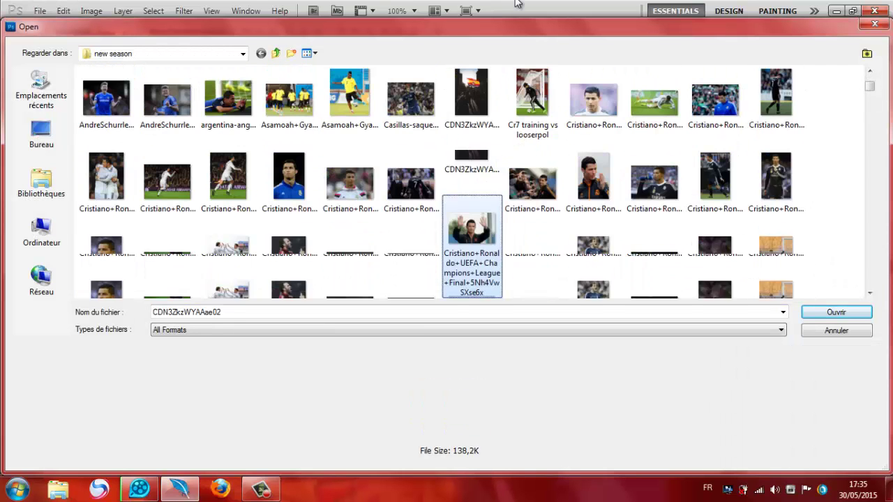
key("Down")
key("Down")
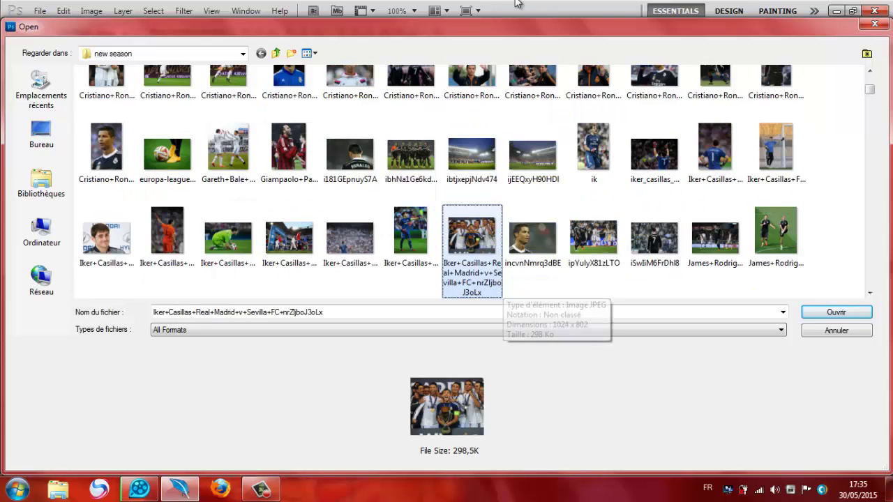
key("Down")
key("Down")
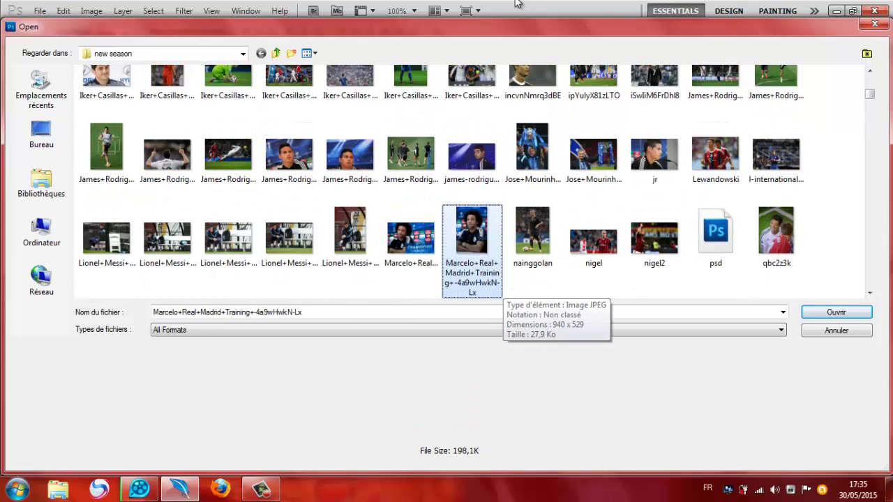
key("Down")
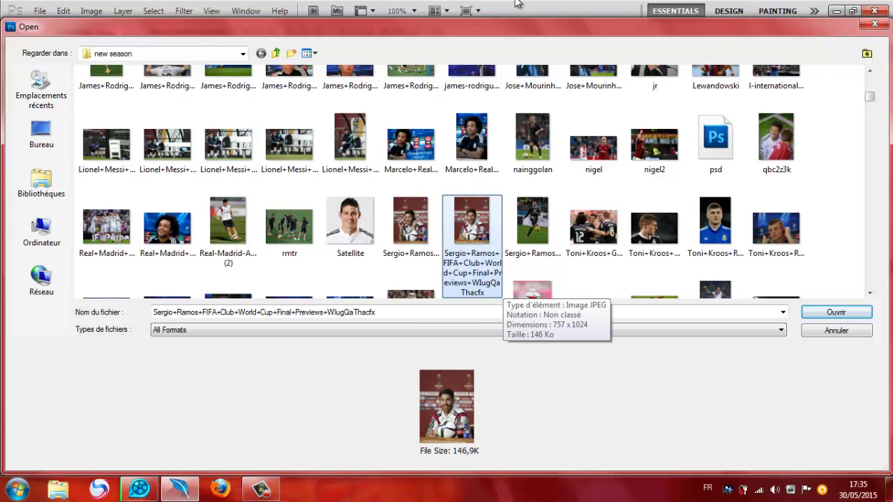
key("Left")
key("Left")
key("Left")
key("Left")
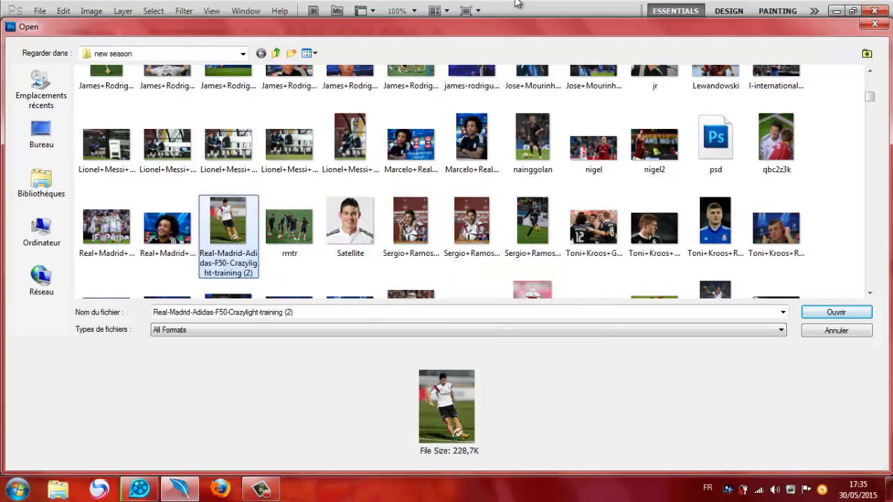
key("Left")
key("Return")
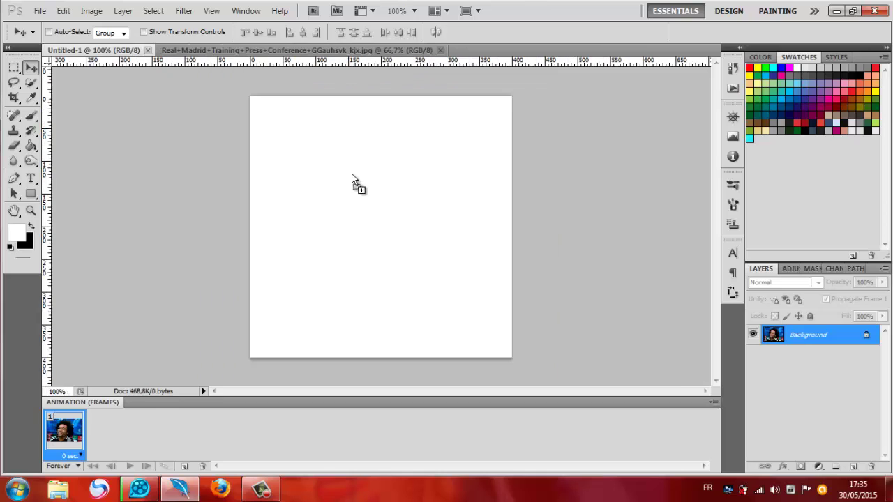
Drag the photo into Untitled-1, scale it to 59.78%, and nudge it so the face fills the canvas.
left_click_drag(136, 52, 352, 173)
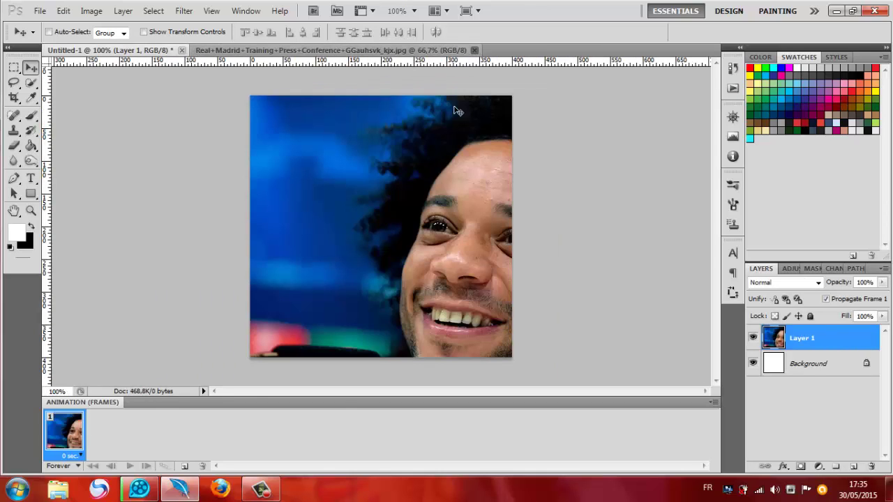
left_click_drag(457, 111, 351, 300)
key("ctrl+t")
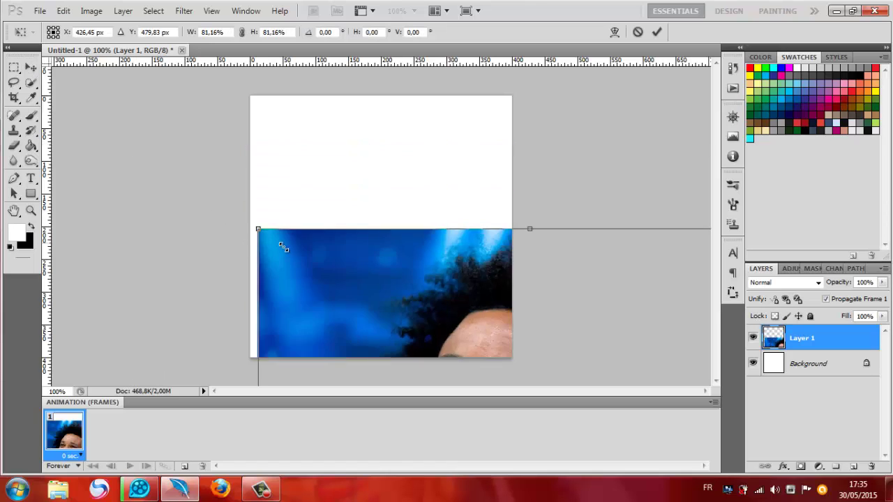
left_click_drag(133, 145, 401, 325)
left_click_drag(458, 354, 277, 120)
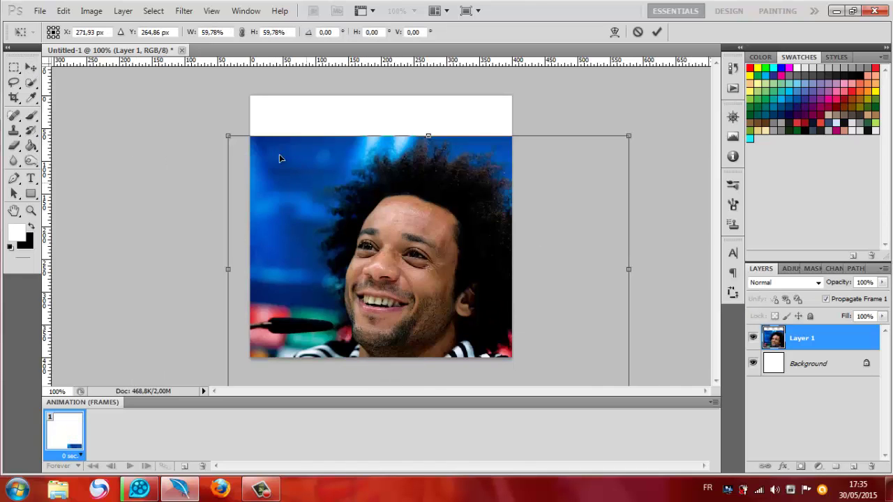
key("Down")
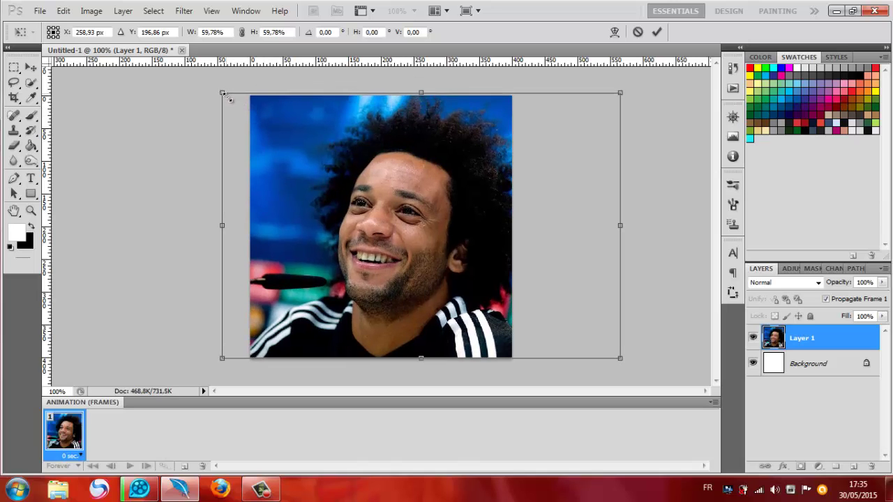
key("Return")
key("shift+Left")
key("shift+Left")
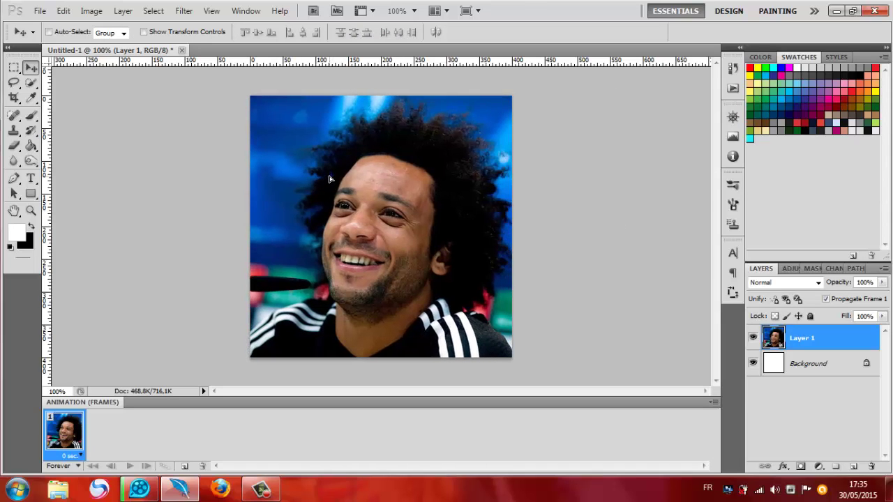
key("Left")
key("Left")
key("Left")
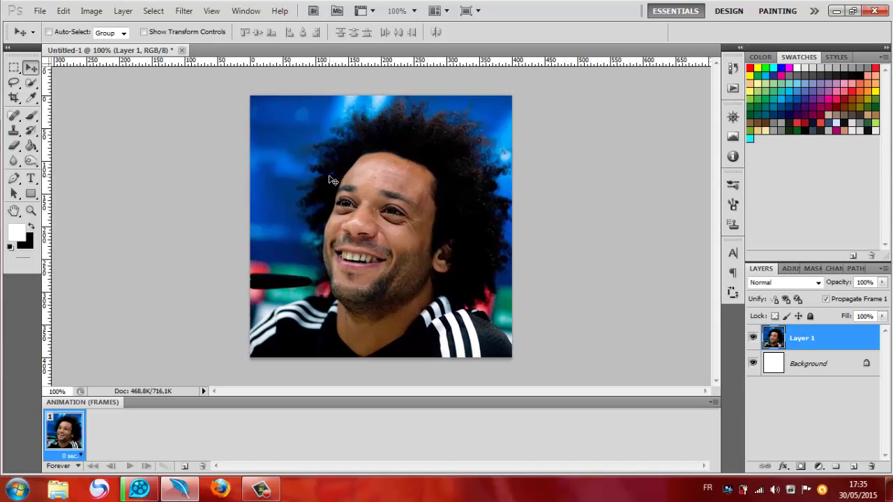
Duplicate the photo layer and set the copy to Overlay at about 23% opacity.
key("ctrl+j")
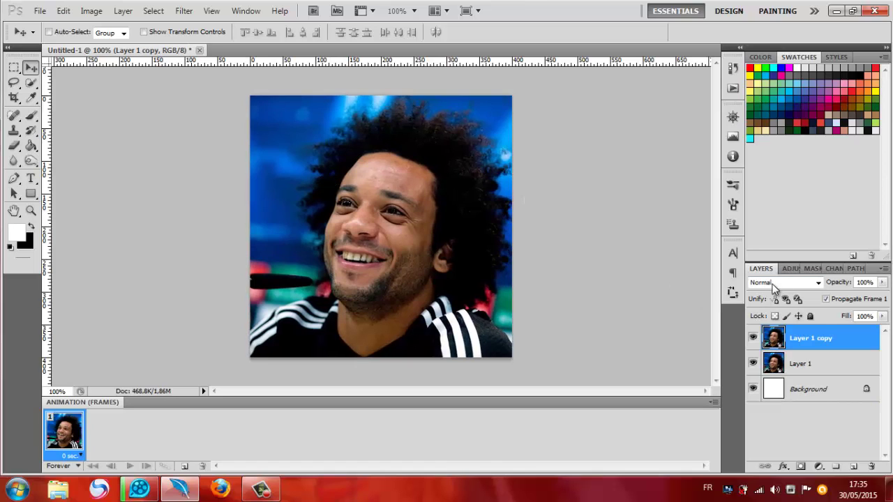
left_click(776, 283)
left_click(799, 161)
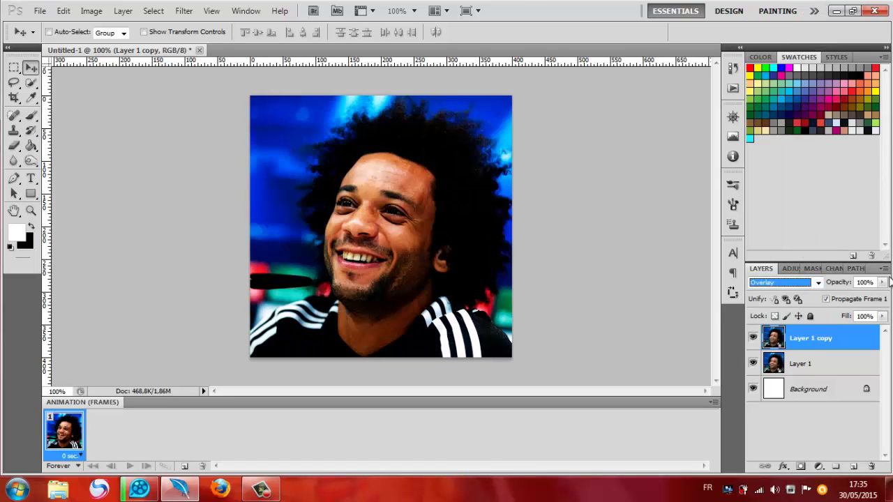
left_click(882, 282)
left_click_drag(879, 296, 840, 299)
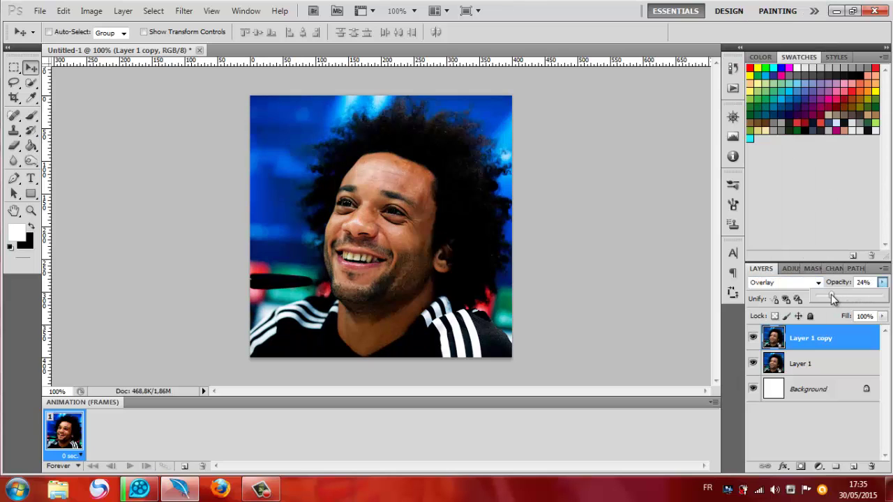
left_click(660, 294)
Duplicate the Overlay copy and set the new copy to Screen at 19% opacity.
key("ctrl+j")
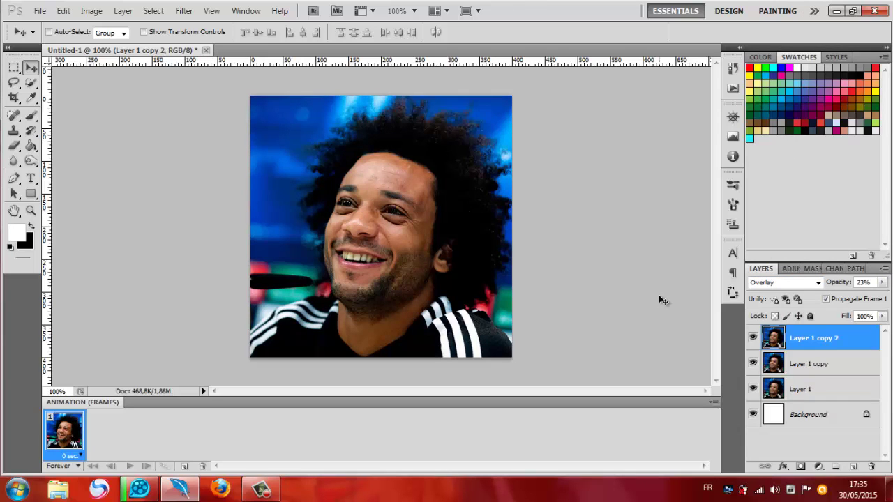
left_click(773, 283)
left_click(785, 116)
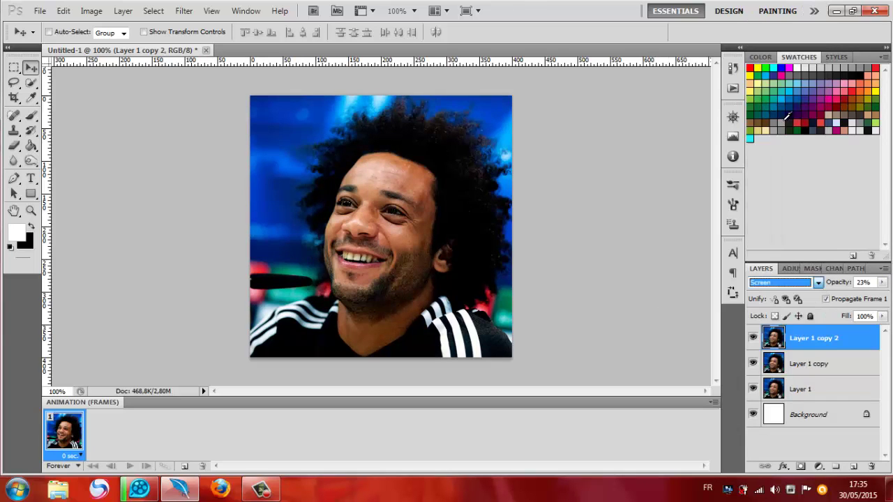
left_click(882, 281)
left_click(631, 290)
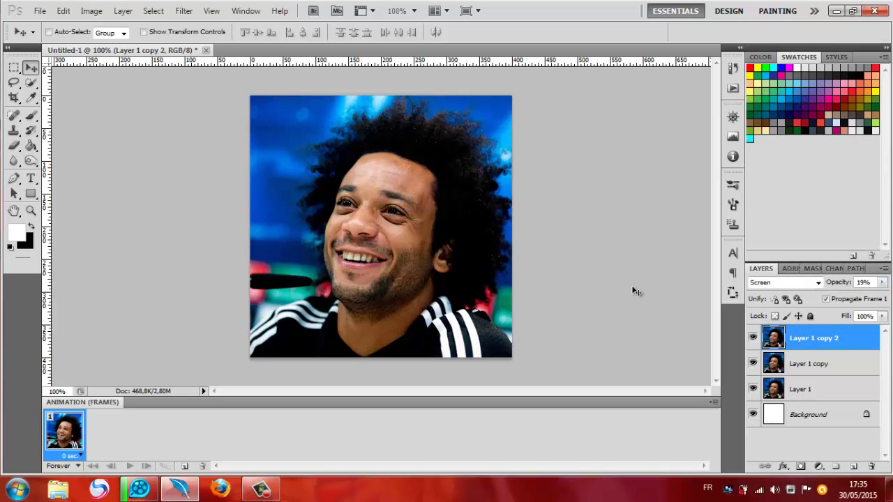
left_click(817, 466)
Add a Selective Color layer: Reds Cyan +19, Yellow −1, Black +9; Yellows Cyan +7, Yellow +53, Black +7.
left_click(817, 454)
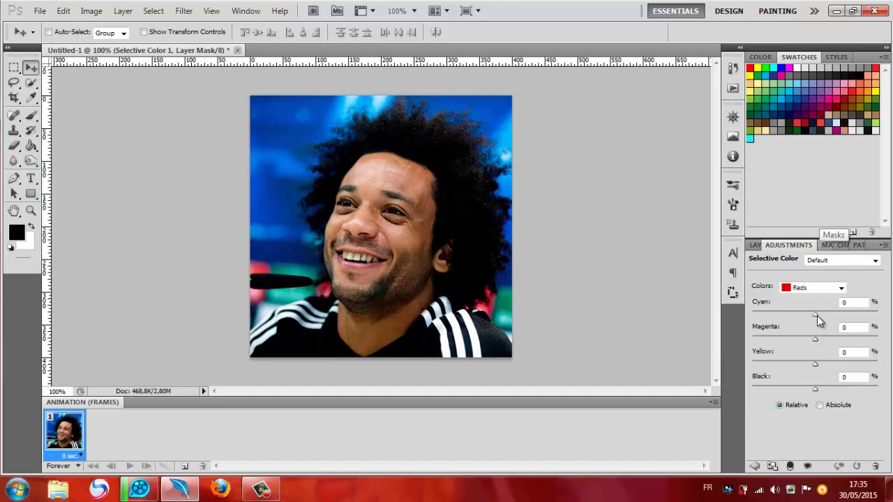
mouse_move(816, 315)
left_mouse_down()
mouse_move(841, 313)
mouse_move(827, 312)
mouse_move(810, 344)
mouse_move(820, 347)
mouse_move(820, 388)
left_mouse_up()
left_click(816, 288)
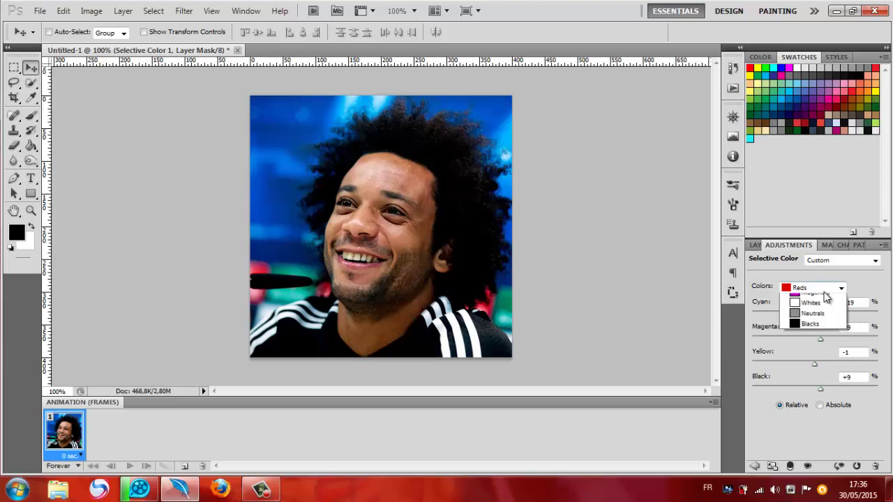
left_click(823, 297)
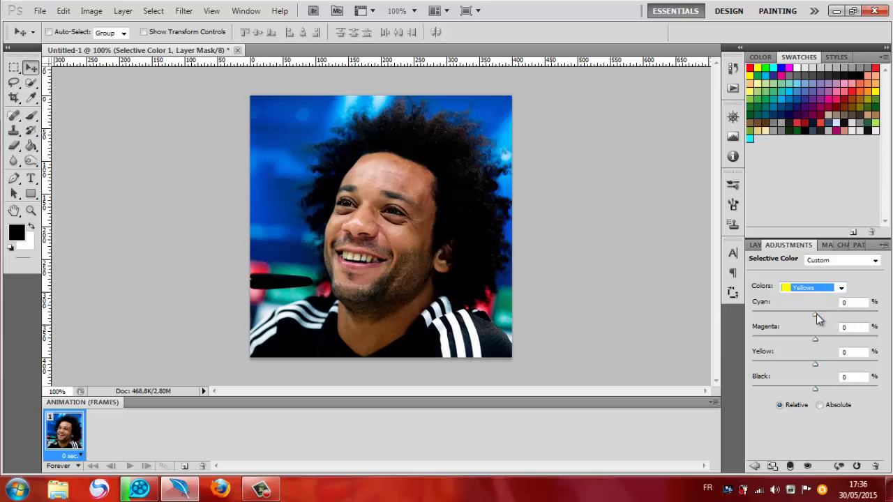
mouse_move(816, 314)
left_mouse_down()
mouse_move(847, 314)
mouse_move(823, 315)
mouse_move(817, 338)
mouse_move(839, 340)
left_mouse_up()
mouse_move(816, 364)
left_mouse_down()
mouse_move(846, 362)
mouse_move(794, 370)
left_mouse_up()
left_click_drag(826, 395, 821, 393)
key("Down")
key("Down")
key("Down")
key("Down")
key("Down")
Add a second Selective Color layer with the Cyans set to Cyan +55 and Yellow +47.
left_click(756, 245)
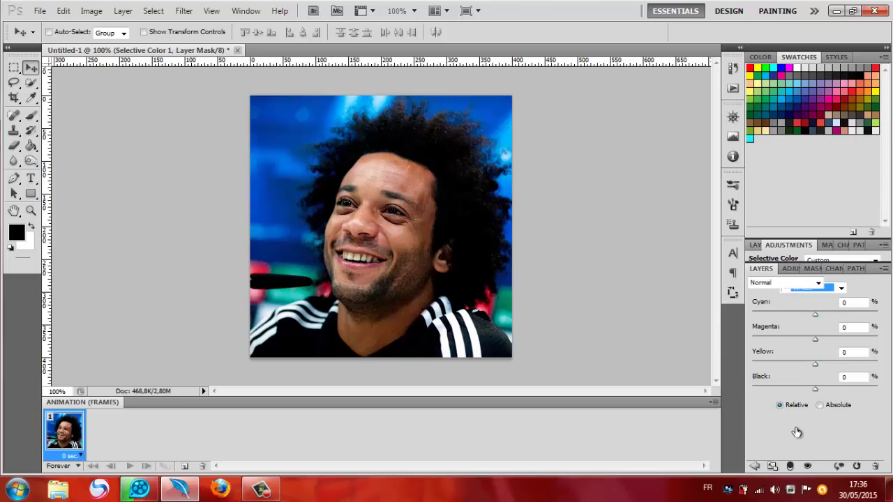
left_click(821, 465)
left_click(820, 457)
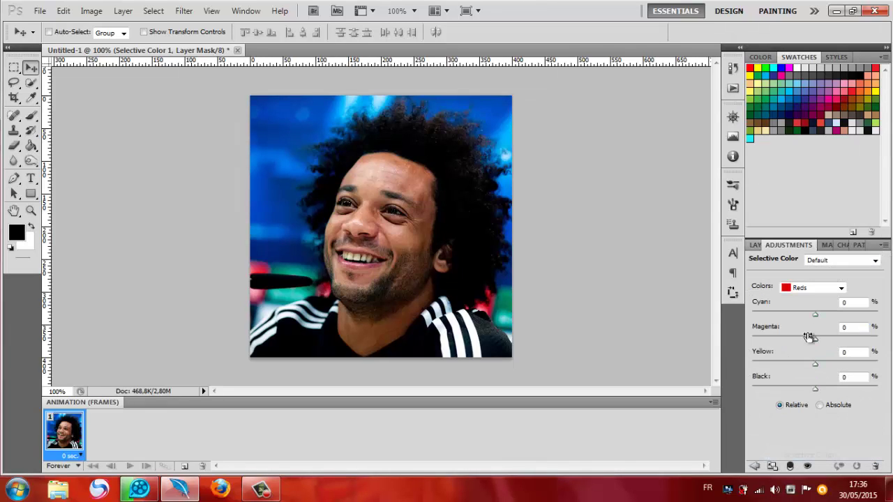
left_click(817, 289)
left_click(809, 332)
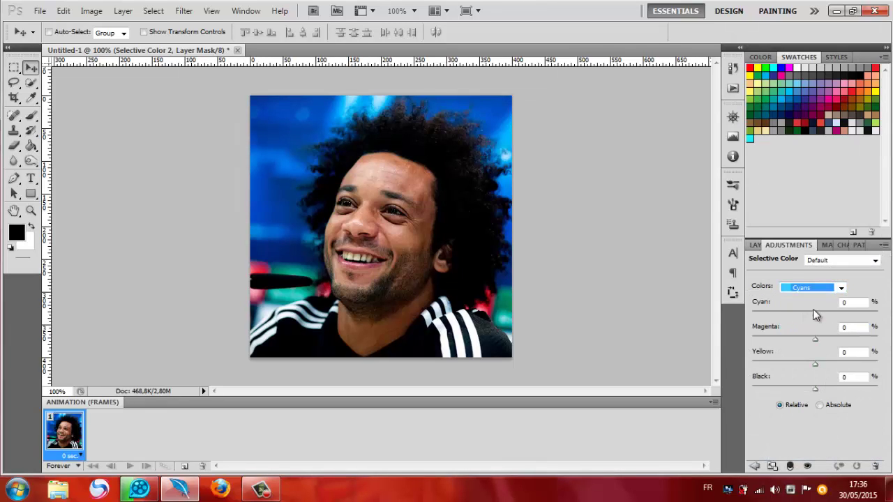
mouse_move(817, 320)
left_mouse_down()
mouse_move(853, 319)
mouse_move(751, 320)
mouse_move(877, 328)
mouse_move(808, 339)
left_mouse_up()
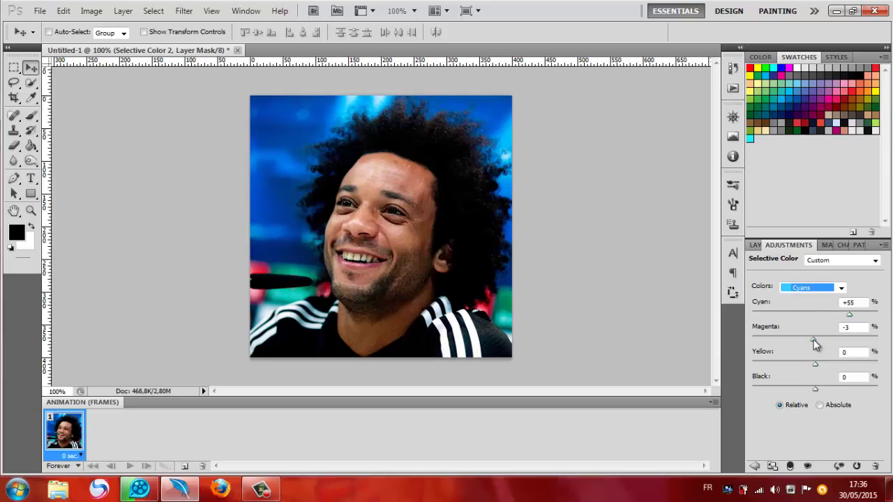
mouse_move(841, 364)
left_mouse_down()
mouse_move(794, 365)
mouse_move(863, 370)
mouse_move(816, 389)
left_mouse_up()
Set the Blues in the second Selective Color layer to Cyan +70 and Black +2.
key("Down")
mouse_move(815, 313)
left_mouse_down()
mouse_move(879, 316)
mouse_move(741, 335)
mouse_move(858, 315)
left_mouse_up()
left_click_drag(808, 392, 816, 392)
left_click(755, 245)
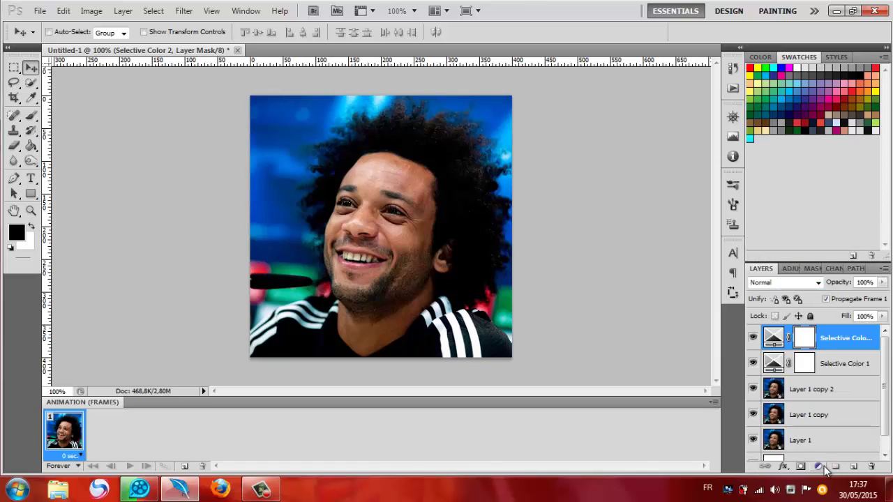
Add a third Selective Color layer with the Whites set to Cyan −17 and Black −18.
left_click(820, 466)
left_click(812, 455)
left_click(817, 288)
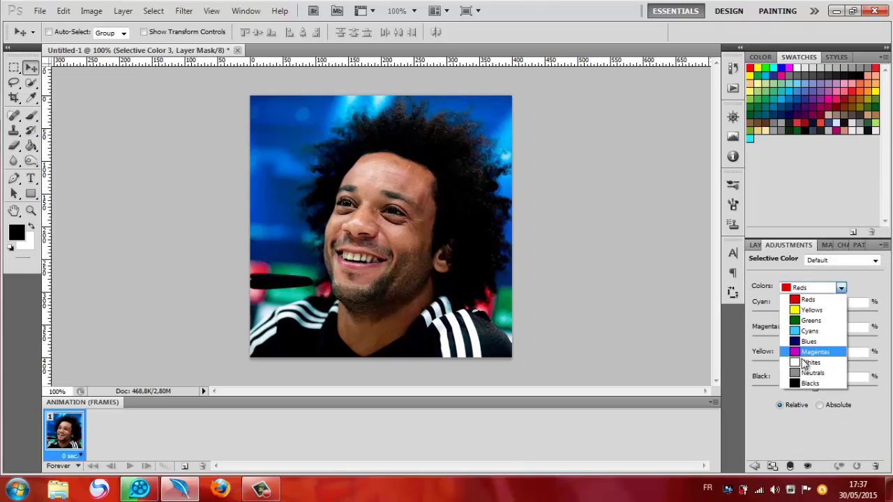
left_click(809, 361)
mouse_move(815, 315)
left_mouse_down()
mouse_move(772, 323)
mouse_move(798, 325)
left_mouse_up()
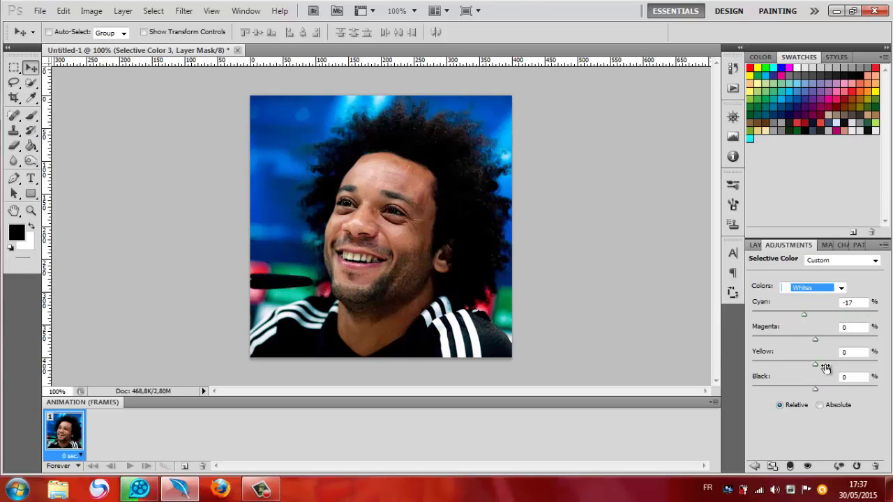
left_click_drag(815, 389, 804, 390)
left_click(755, 245)
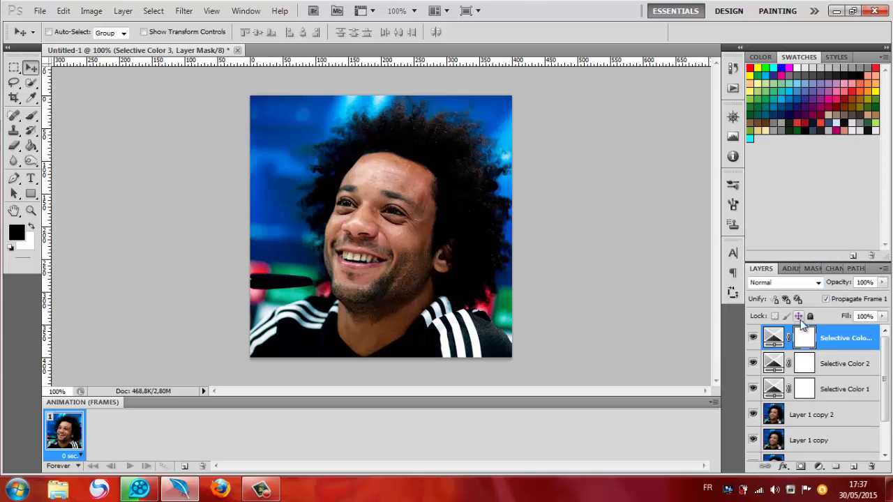
With an 88%-opacity brush, paint black over the face in the third Selective Color layer's mask.
left_click(30, 117)
left_click(267, 32)
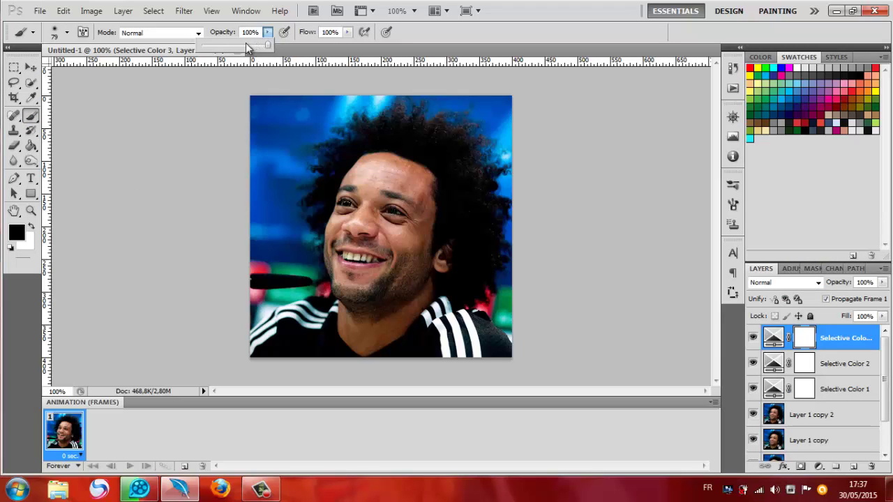
left_click_drag(247, 47, 260, 46)
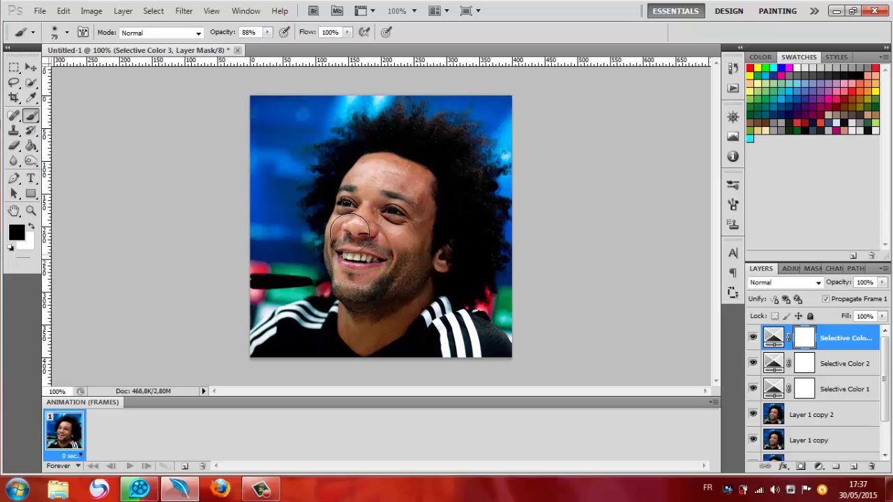
left_click_drag(350, 232, 375, 269)
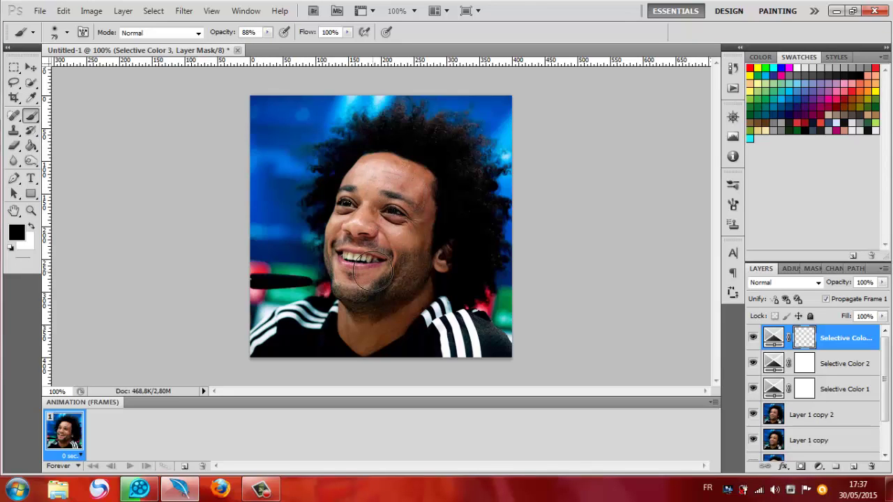
left_click(31, 67)
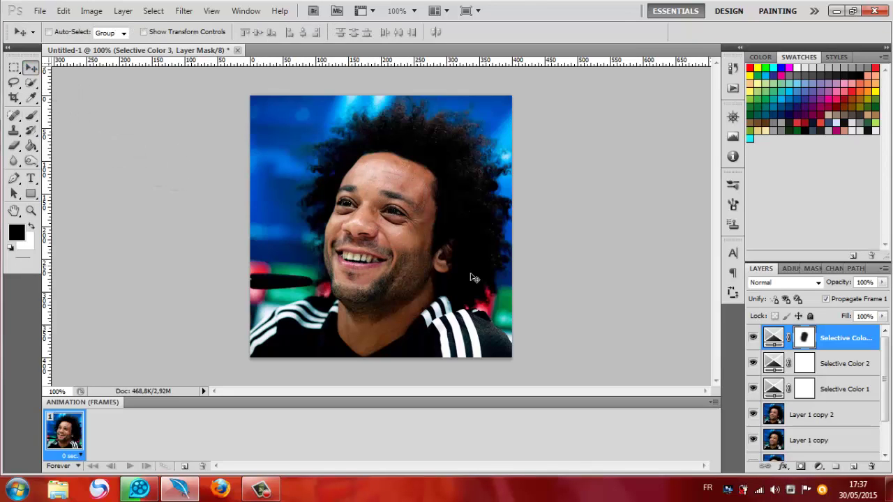
Add a fourth Selective Color layer with Blacks at Cyan +4 and Black +3, at 81% opacity.
left_click(819, 466)
left_click(809, 454)
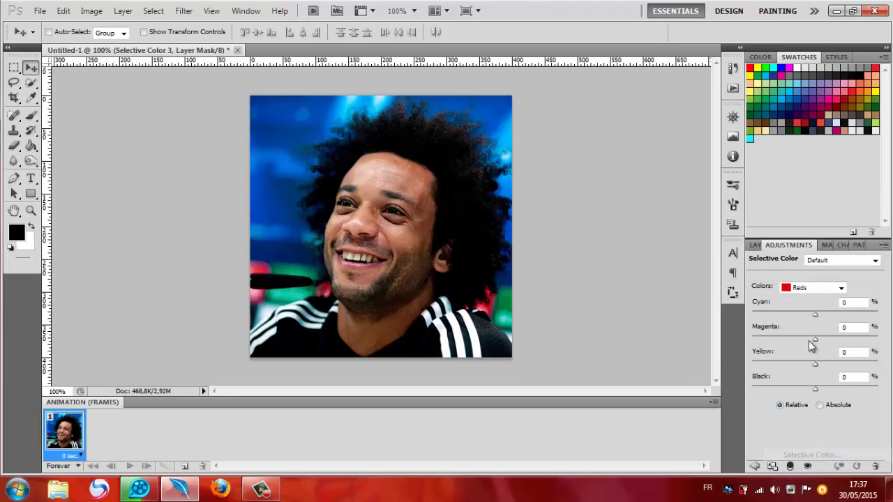
left_click(827, 288)
left_click(816, 384)
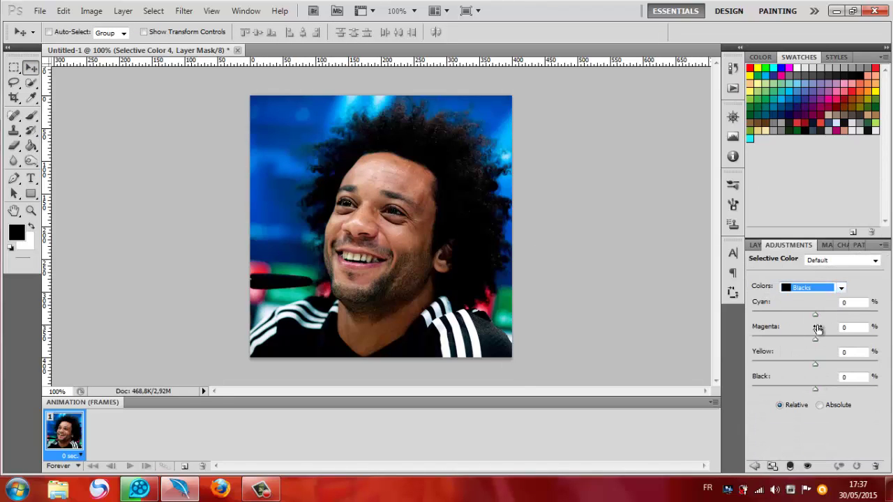
left_click(817, 314)
left_click(816, 388)
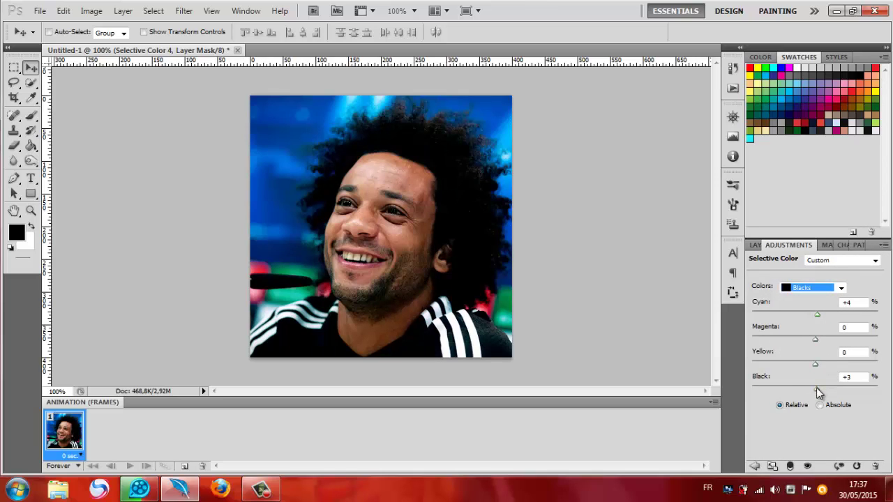
left_click(757, 245)
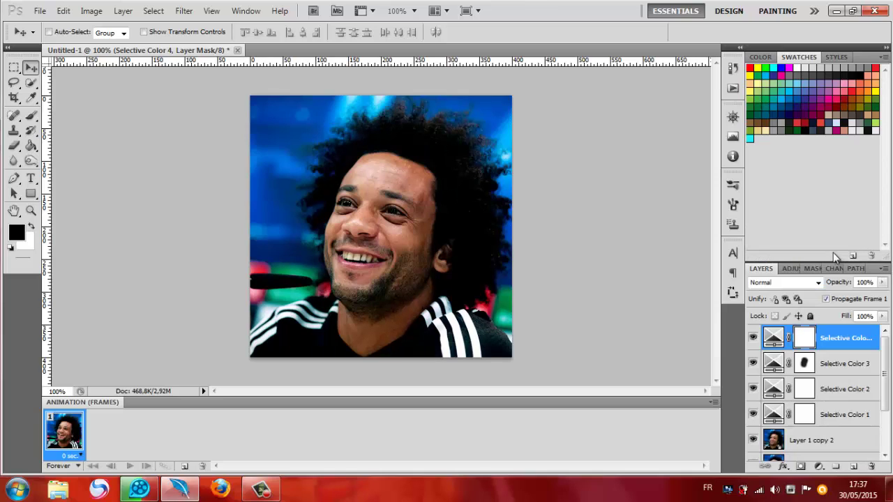
left_click_drag(882, 282, 872, 299)
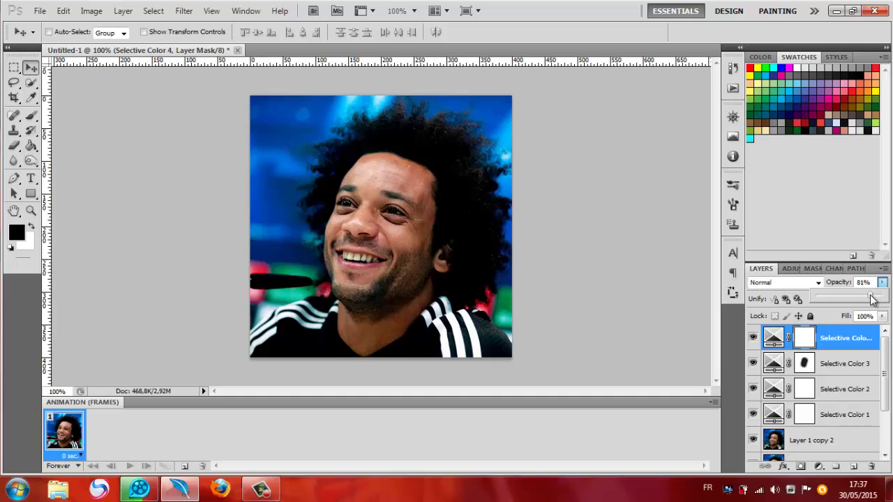
left_click(820, 466)
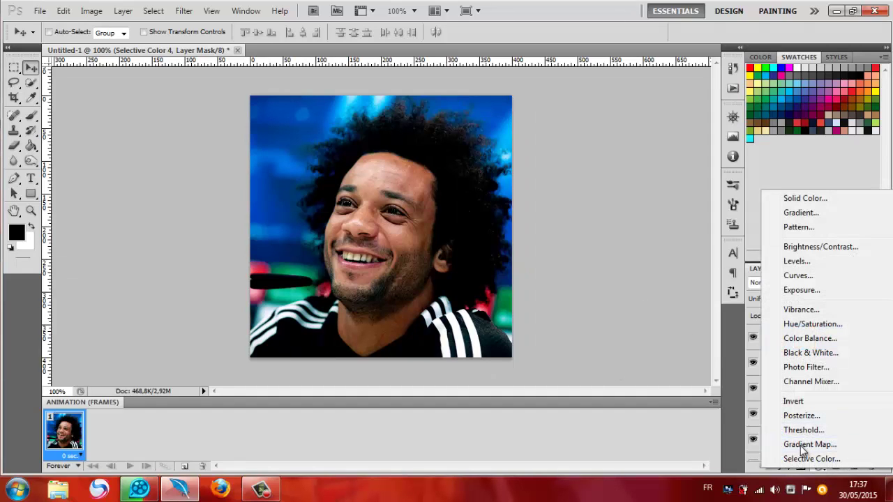
Add a Gradient Map adjustment layer using the Black, White gradient preset.
left_click(801, 445)
left_click(793, 288)
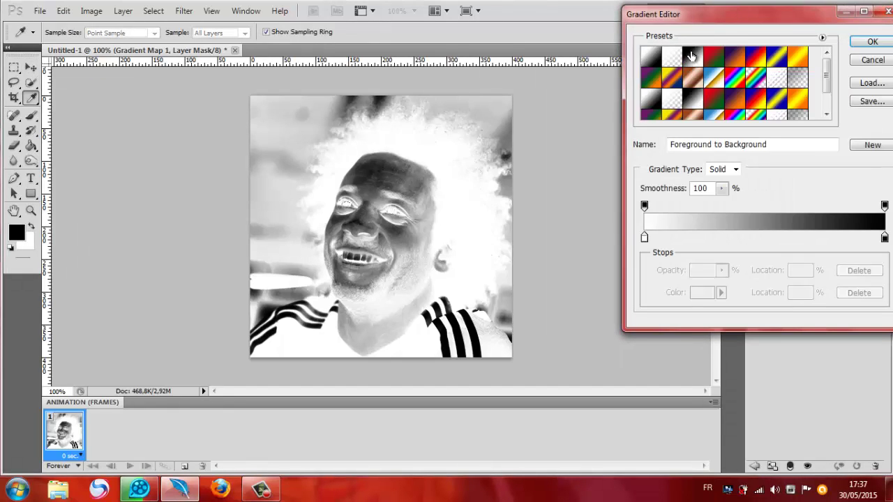
left_click(691, 57)
key("Return")
Set the Gradient Map layer to Soft Light blend mode at 54% opacity.
left_click(761, 269)
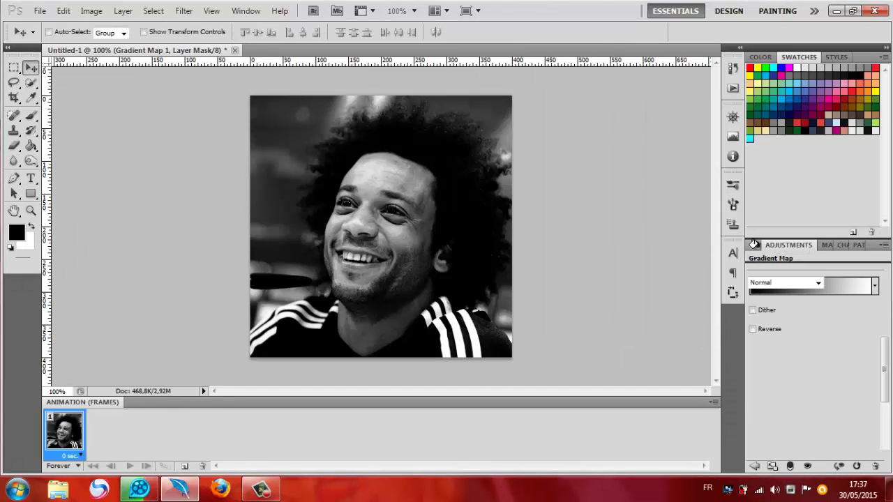
left_click(771, 281)
left_click(784, 174)
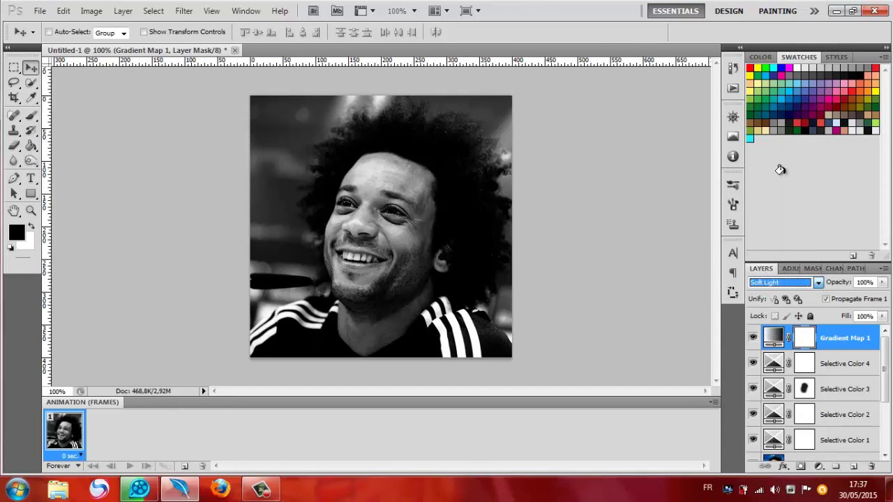
left_click_drag(882, 282, 854, 299)
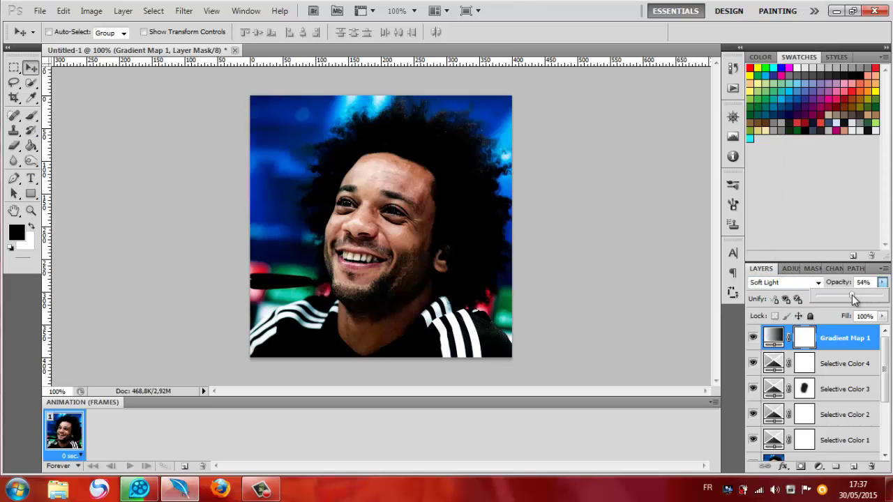
left_click(819, 466)
Add a Brightness/Contrast adjustment layer with slightly reduced contrast.
left_click(823, 245)
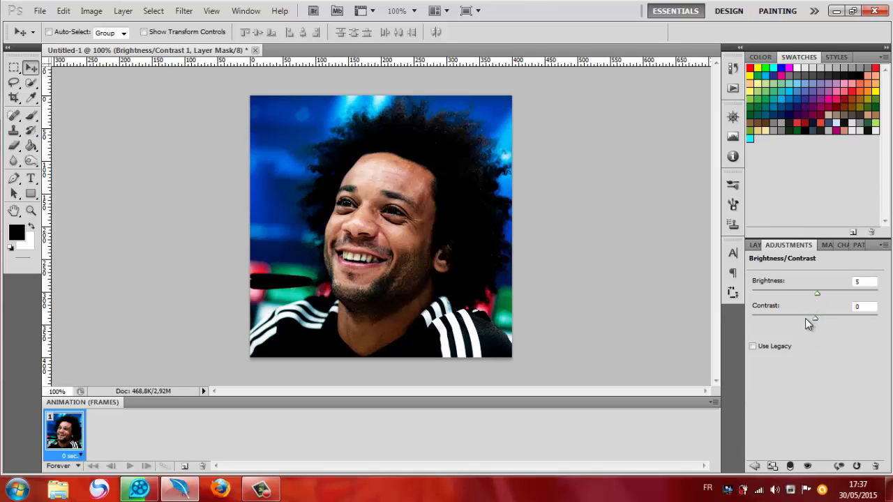
left_click_drag(805, 318, 793, 315)
left_click(755, 245)
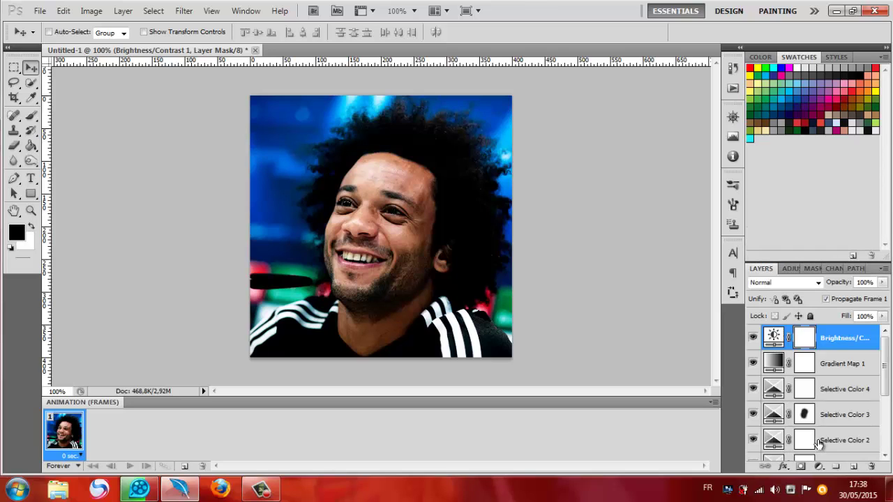
Add an Exposure layer set to Exposure +0.03, Offset +0.0131, Gamma 0.92.
left_click(817, 466)
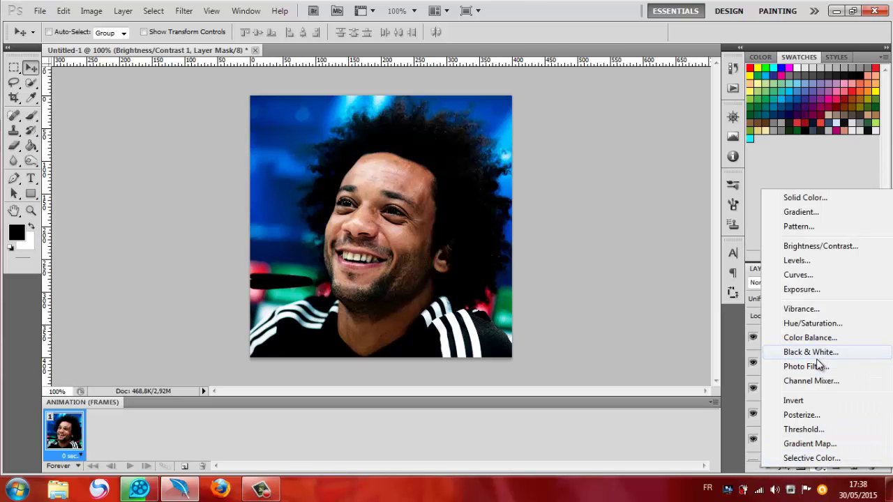
left_click(803, 290)
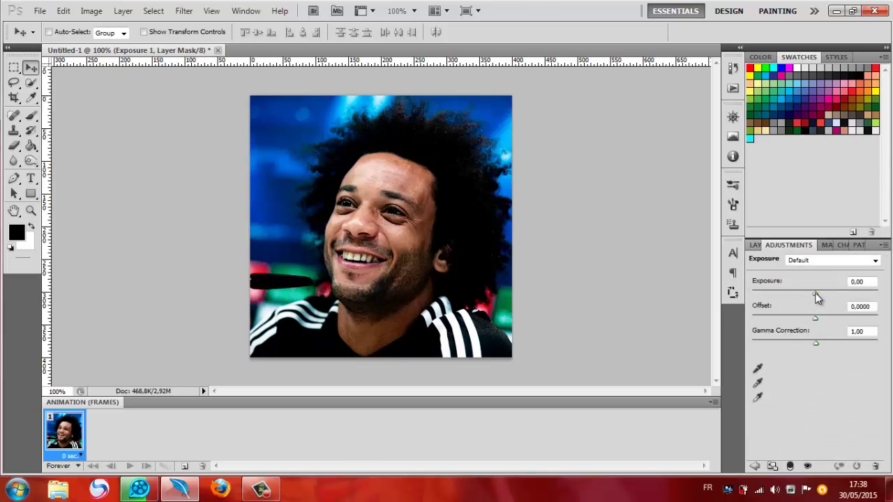
left_click_drag(817, 297, 817, 342)
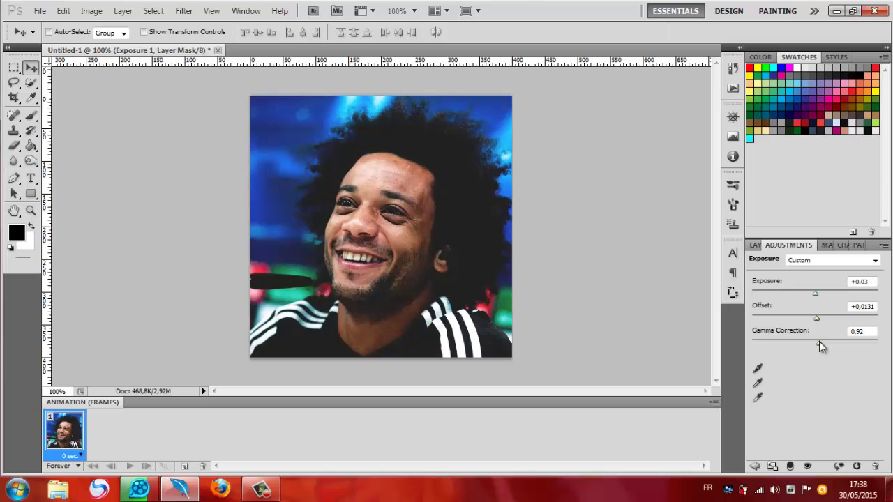
left_click(755, 245)
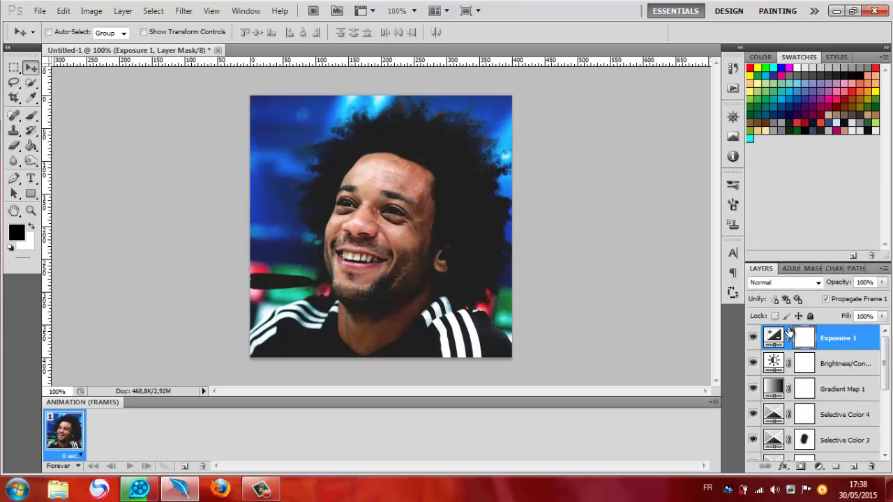
scroll(844, 413, "down", 3)
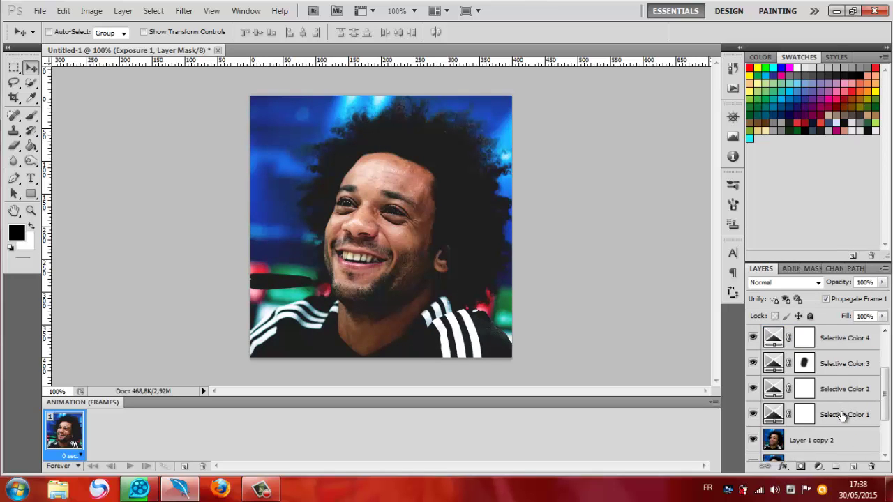
Group Selective Color 1–4 into Group 1, then expand it and check its Exposure 1 settings.
left_click(842, 415, "shift")
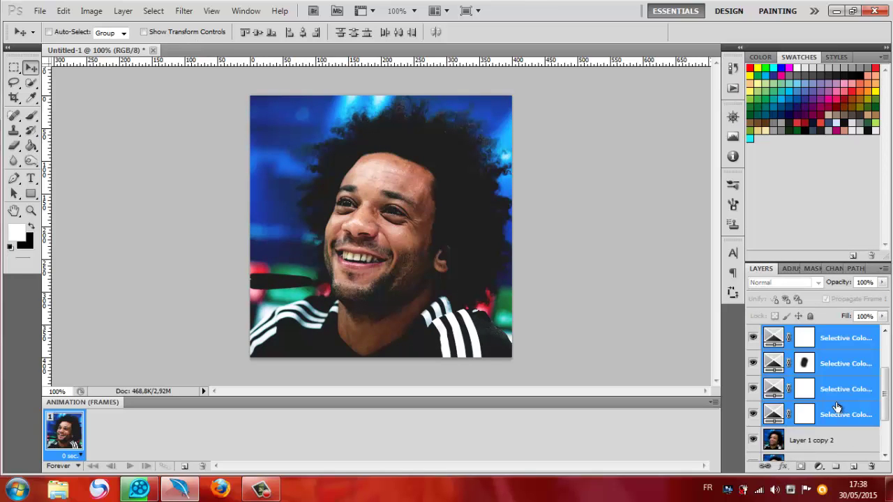
left_click(838, 466)
left_click(753, 333)
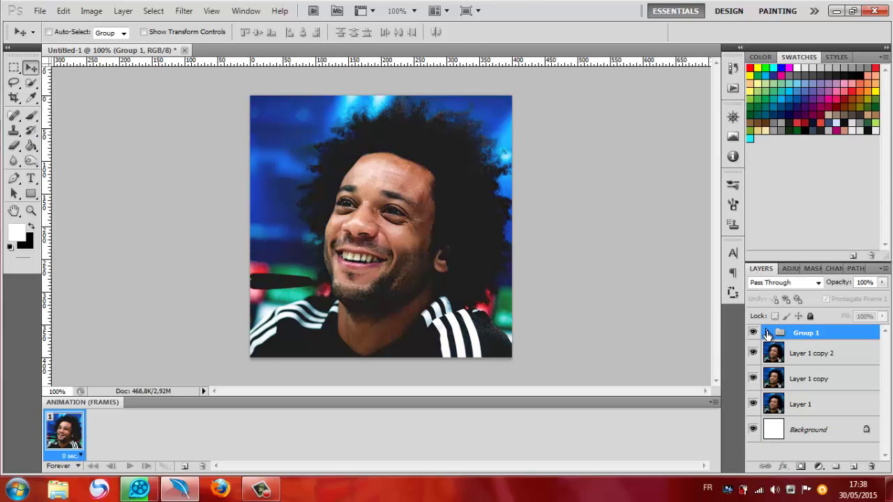
left_click(767, 333)
double_click(787, 354)
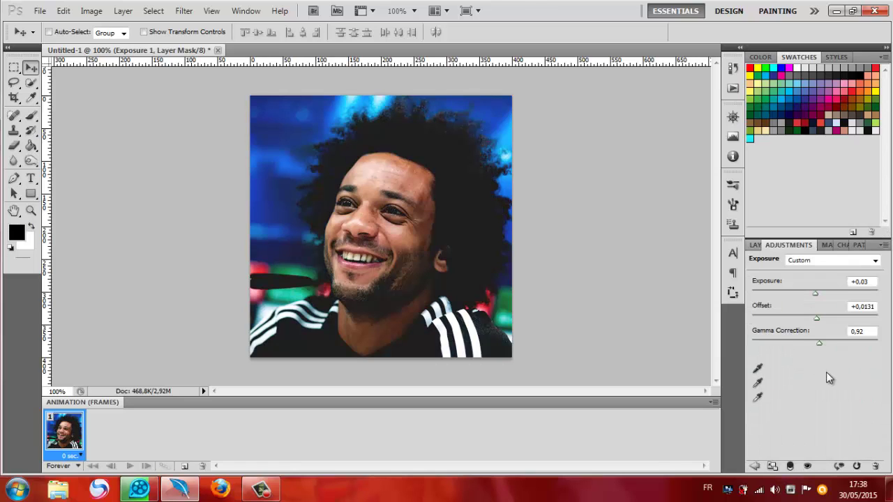
left_click(755, 244)
Rename the group to 'eff' and add an empty Layer 2 above it.
left_click(767, 333)
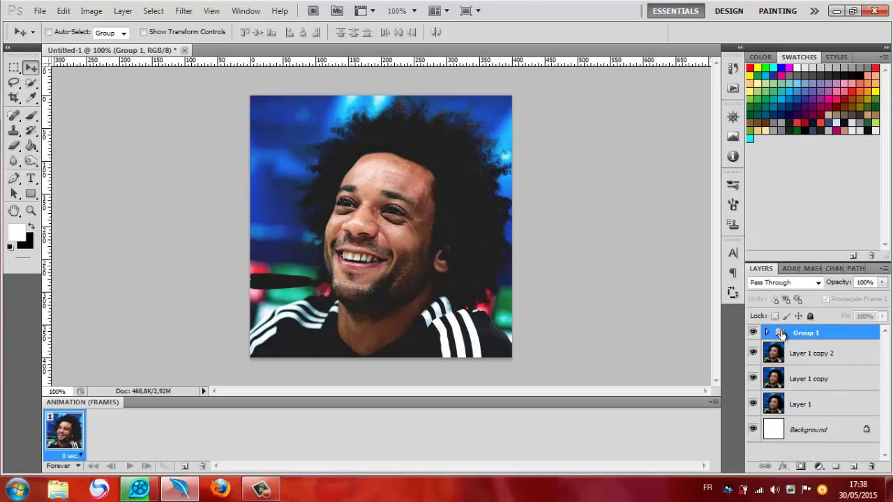
double_click(804, 333)
type("eff")
key("Return")
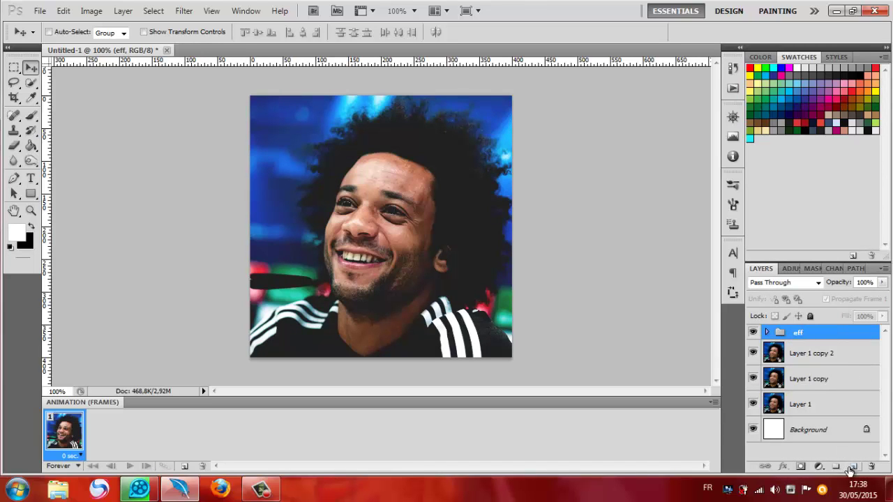
left_click(851, 468)
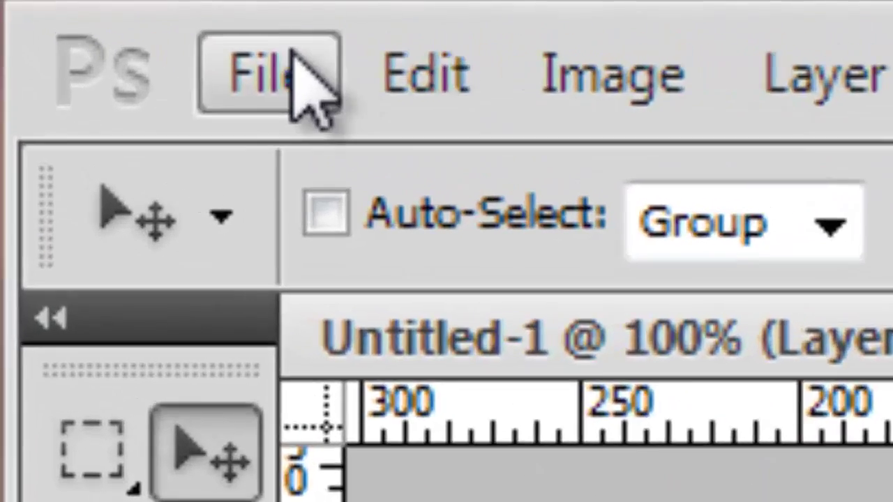
Open the not mine2 copy 2 image from the design folder for use in Untitled-1.
left_click(40, 10)
left_click(312, 210)
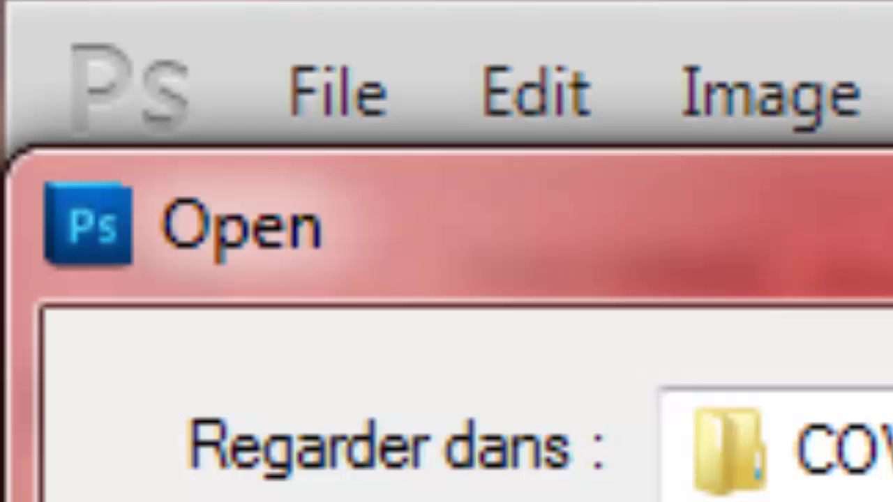
key("Escape")
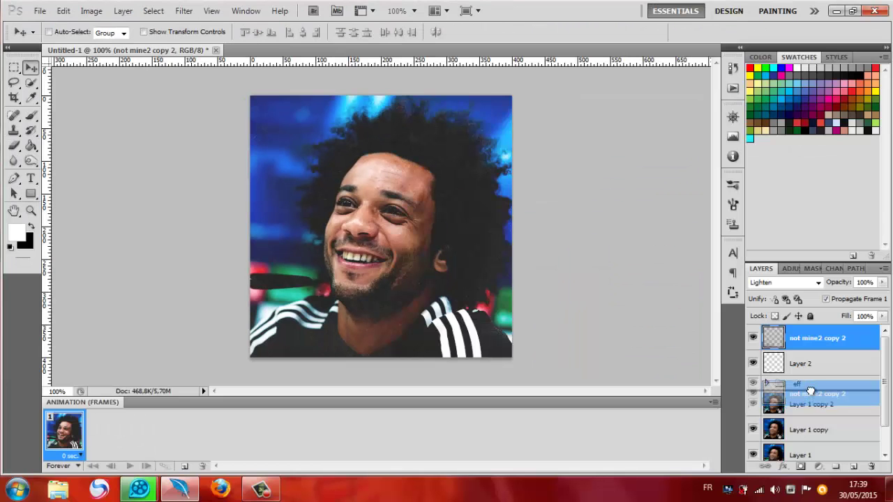
Move the not mine2 copy 2 layer into the eff group below Exposure 1.
left_click_drag(813, 393, 812, 382)
left_click(767, 357)
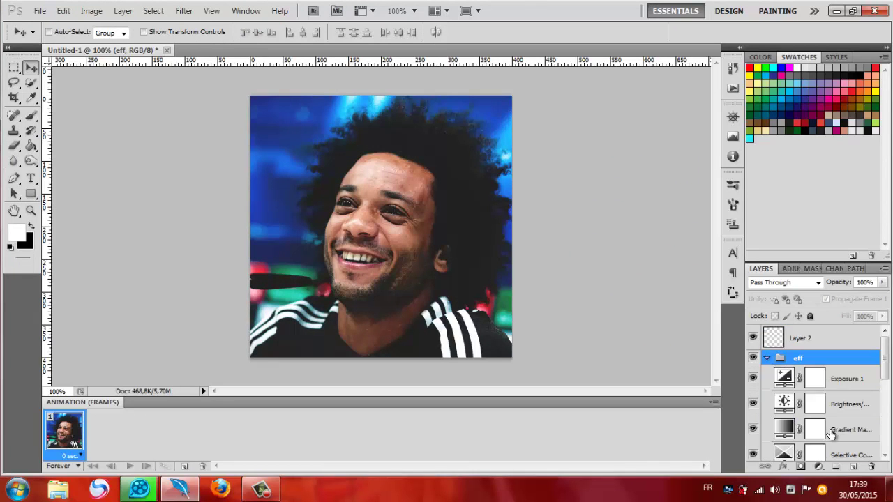
scroll(832, 433, "down", 2)
scroll(832, 434, "down", 2)
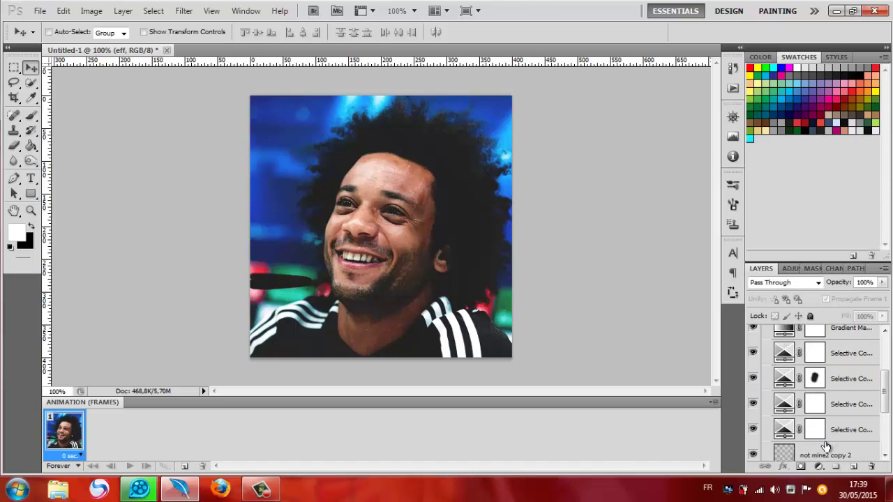
left_click(830, 438)
left_click_drag(836, 454, 836, 335)
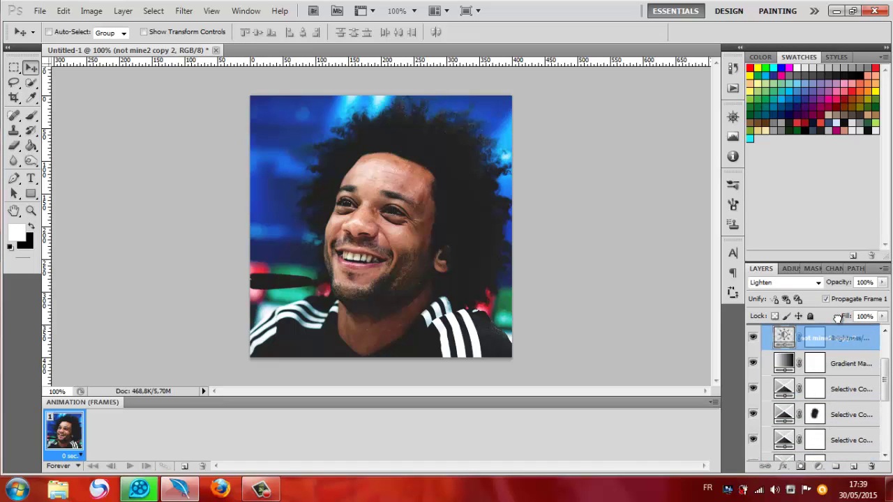
mouse_move(836, 335)
left_mouse_down()
mouse_move(829, 427)
mouse_move(837, 392)
left_mouse_up()
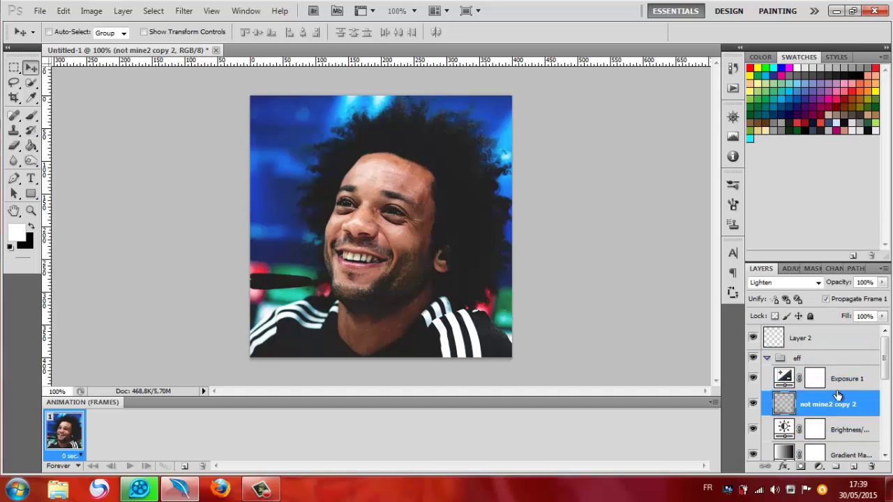
Lower not mine2 copy 2's opacity to 87% and collapse the eff group.
left_click(883, 281)
left_click_drag(869, 300, 877, 296)
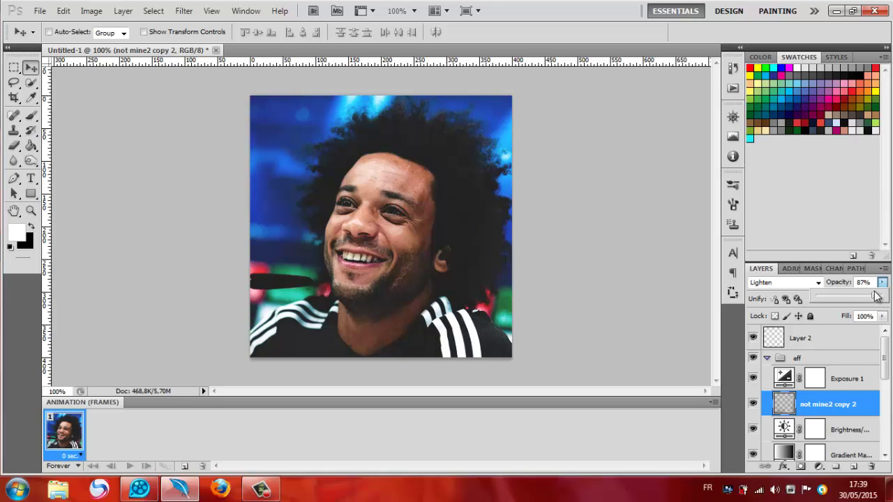
left_click(630, 353)
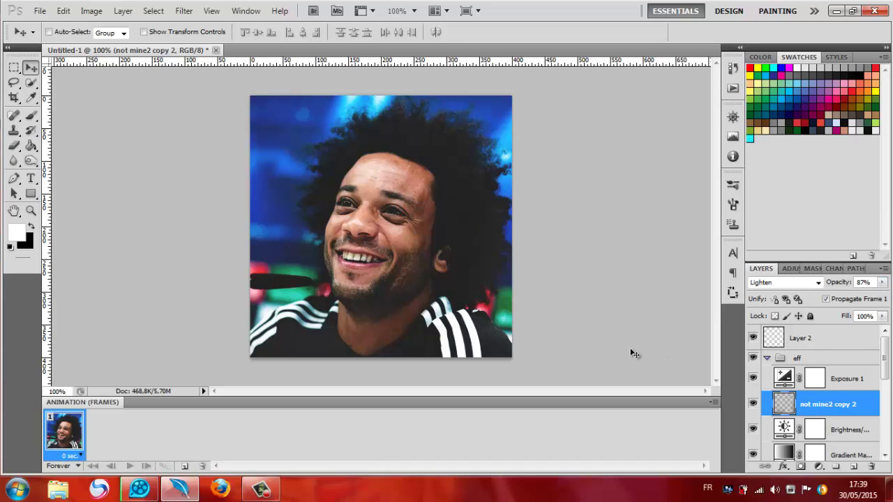
left_click(766, 362)
Stamp a merged copy of the image onto Layer 2 using Apply Image.
left_click(812, 339)
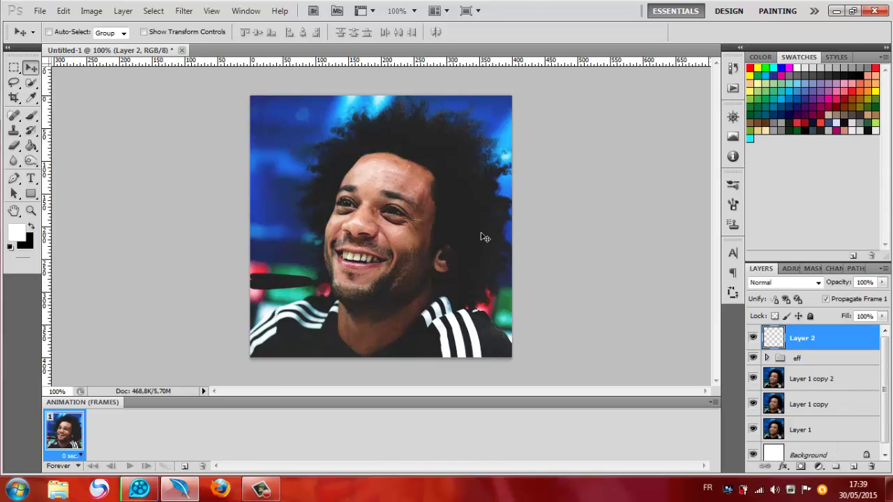
left_click(91, 11)
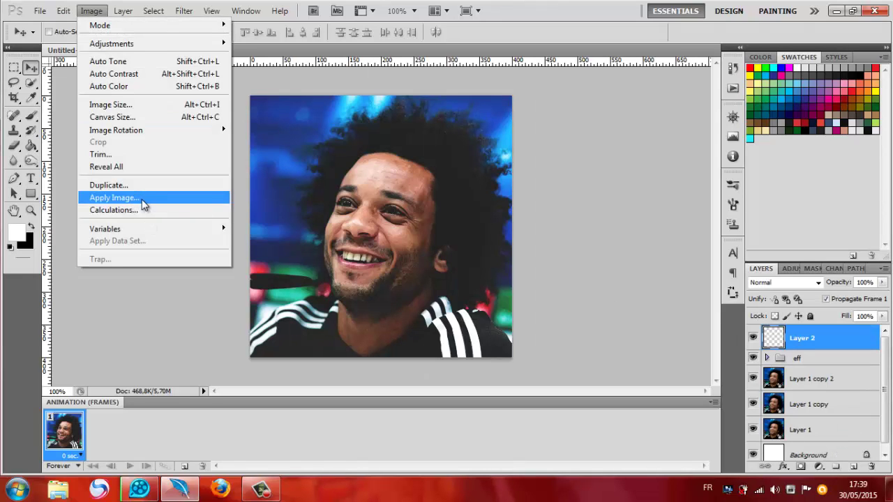
left_click(141, 199)
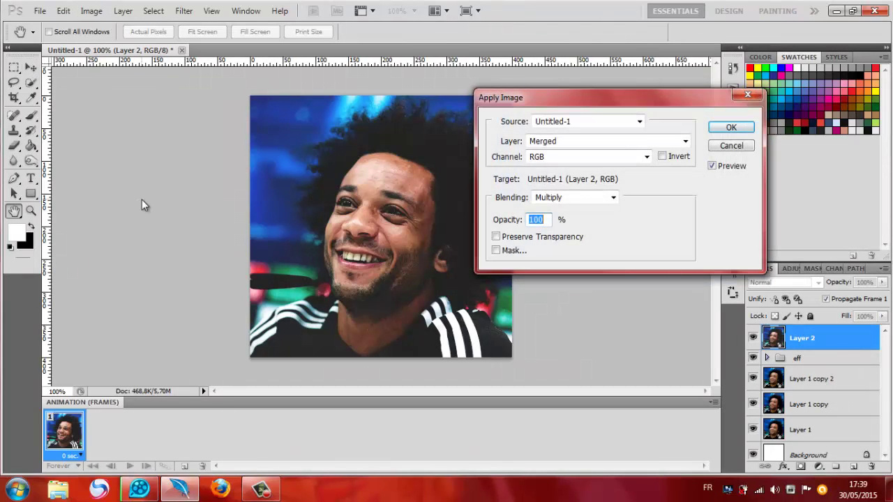
key("Return")
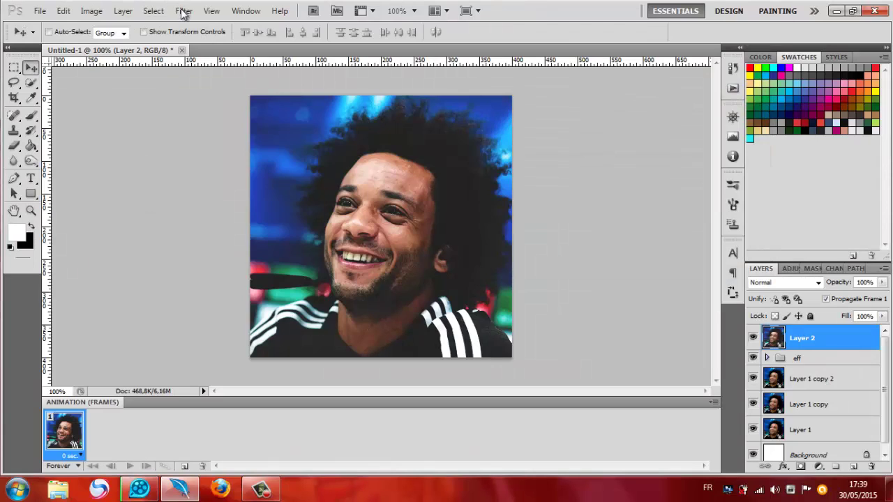
Apply Filter > Sharpen > Sharpen to Layer 2 and lower its opacity to 40%.
left_click(183, 11)
mouse_move(210, 205)
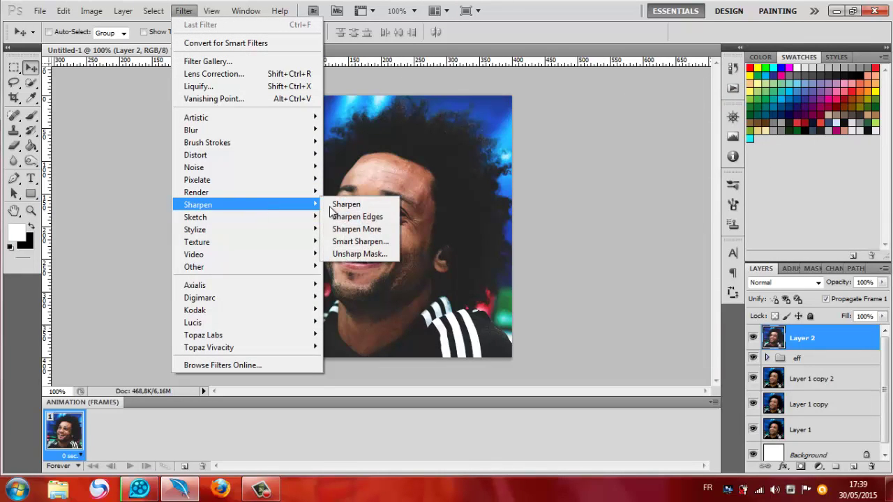
left_click(341, 204)
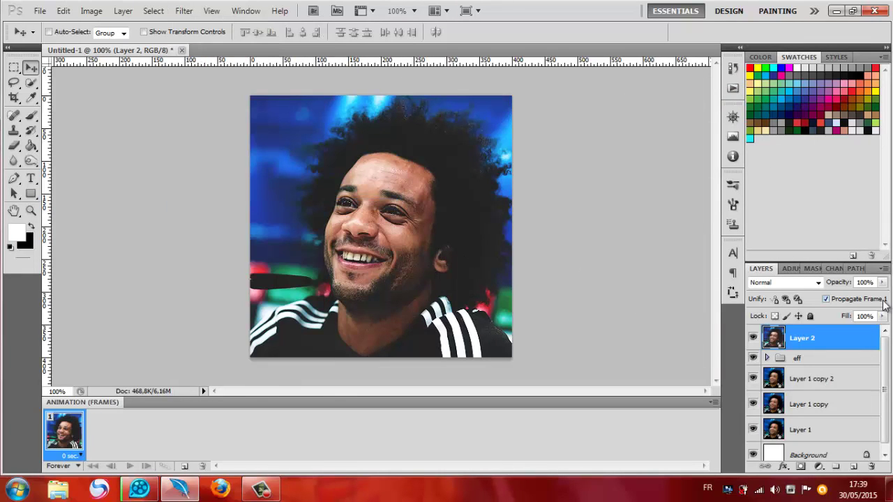
left_click_drag(882, 283, 845, 299)
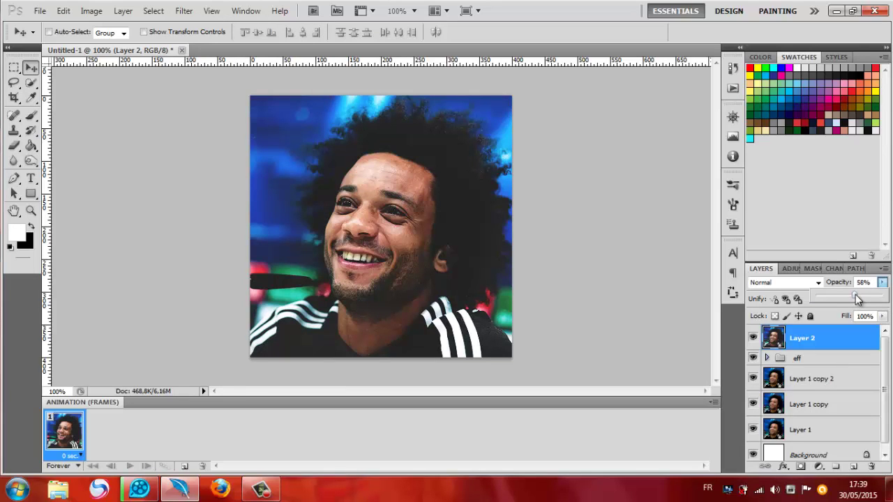
left_click_drag(855, 298, 849, 299)
Add a Gradient Map adjustment layer using the Black, White gradient preset.
left_click(666, 279)
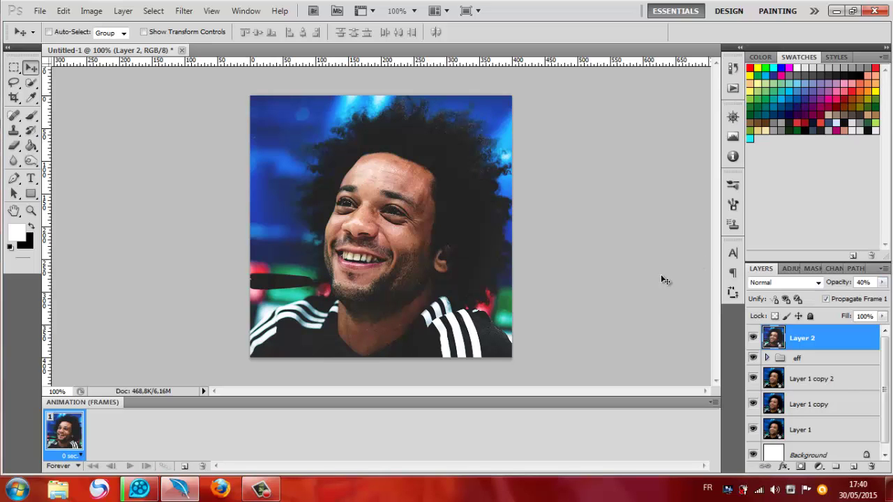
left_click(818, 467)
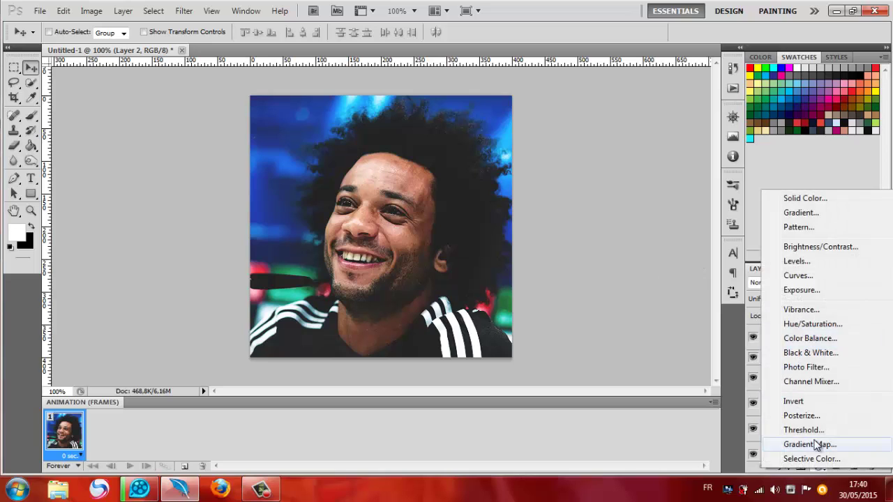
left_click(813, 444)
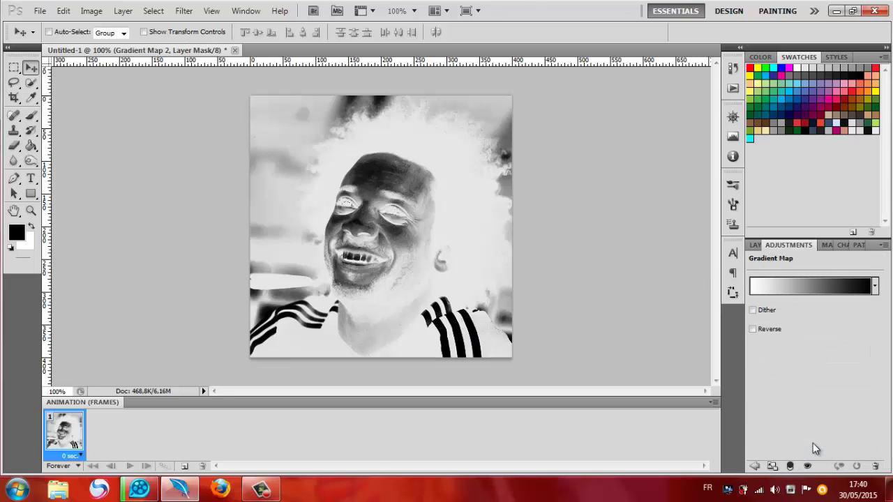
left_click(791, 279)
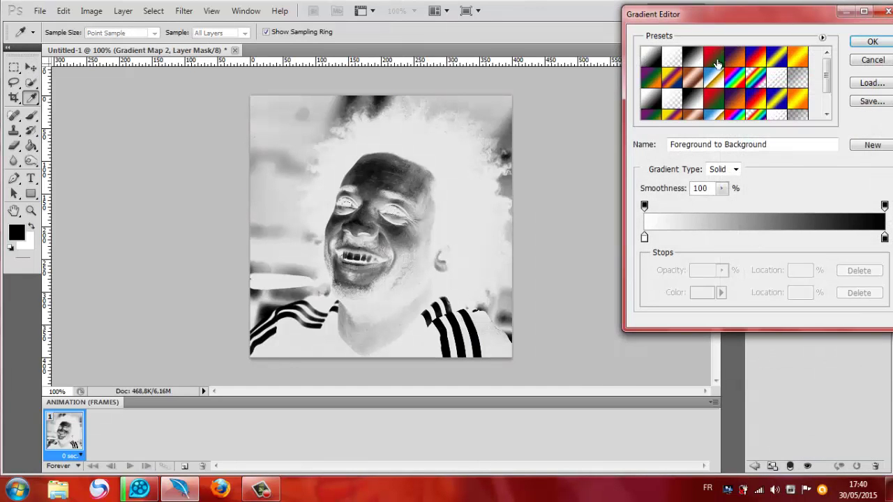
left_click_drag(828, 80, 829, 99)
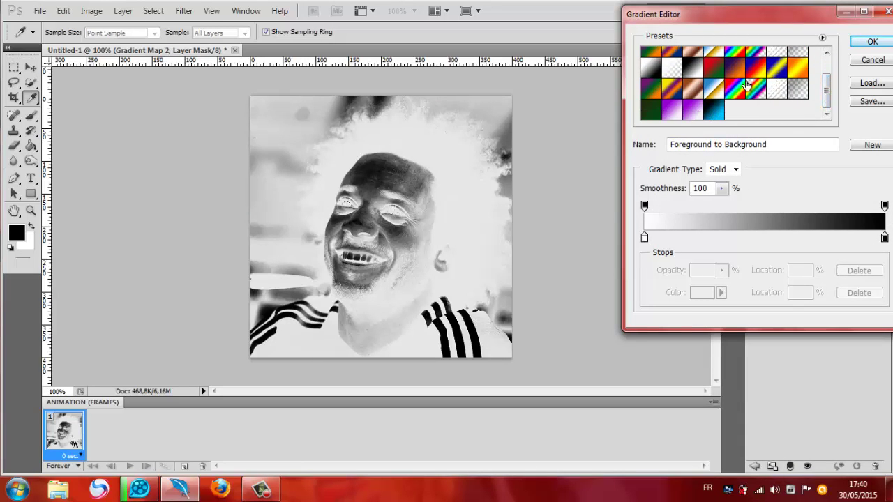
scroll(748, 85, "up", 3)
left_click(692, 58)
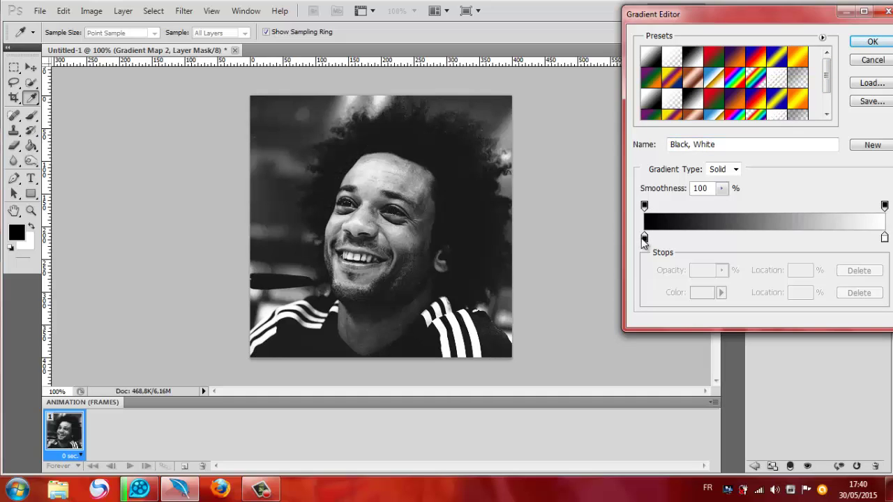
Change the gradient's white end stop to bright blue #1e7ef3.
left_click(885, 238)
left_click(702, 292)
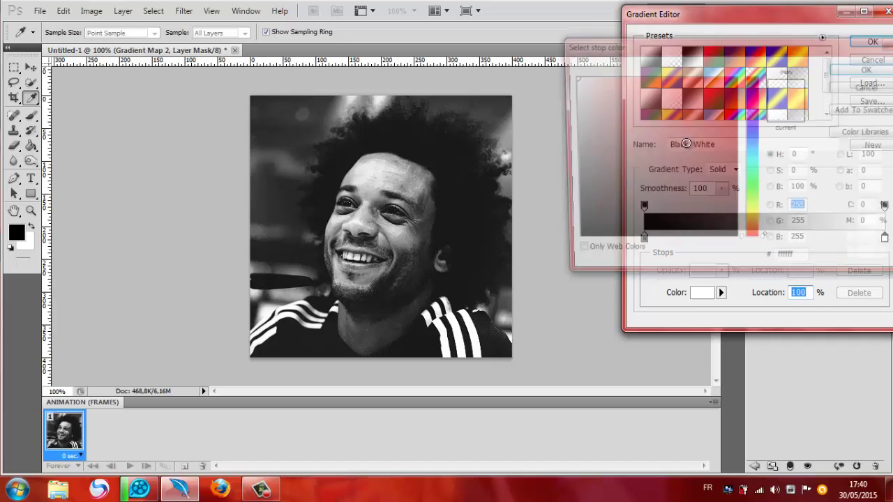
left_click_drag(684, 142, 716, 84)
left_click_drag(751, 134, 751, 154)
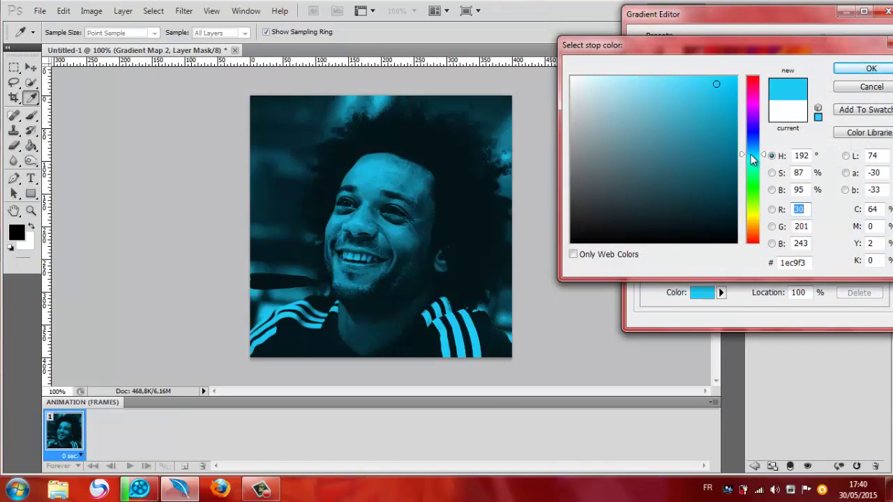
left_click_drag(751, 154, 750, 143)
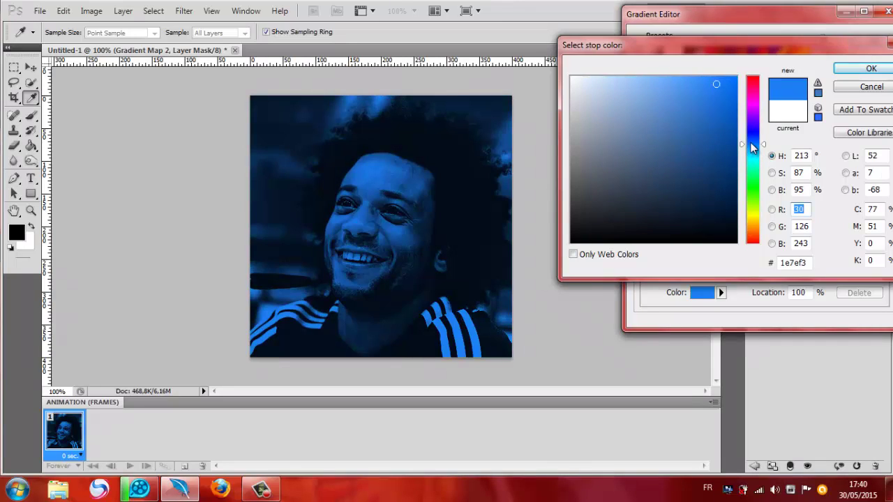
left_click(872, 68)
left_click(875, 40)
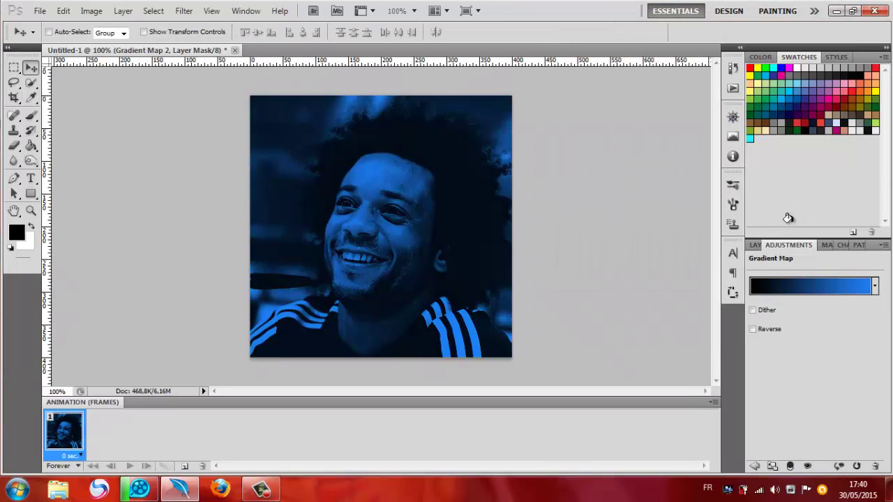
Set Gradient Map 2's blend mode to Soft Light.
left_click(757, 244)
left_click(765, 284)
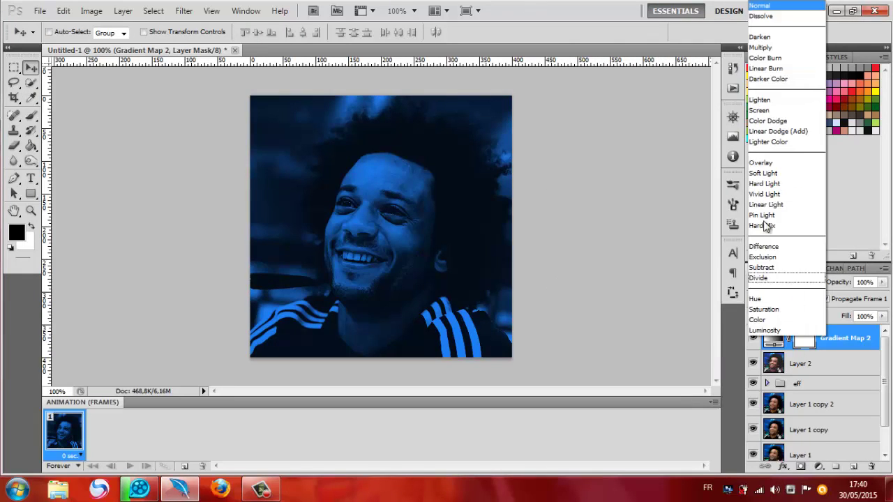
left_click(768, 173)
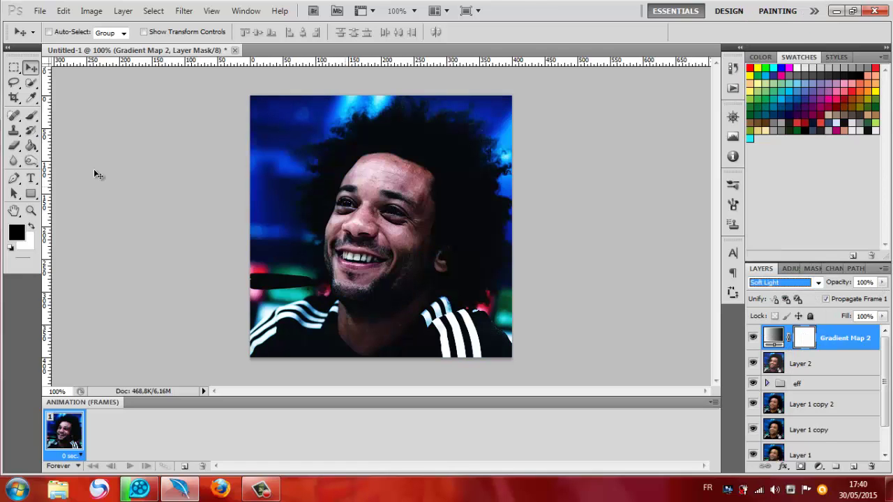
Brush black onto the gradient map's mask over the face and move it into the eff group.
left_click(31, 116)
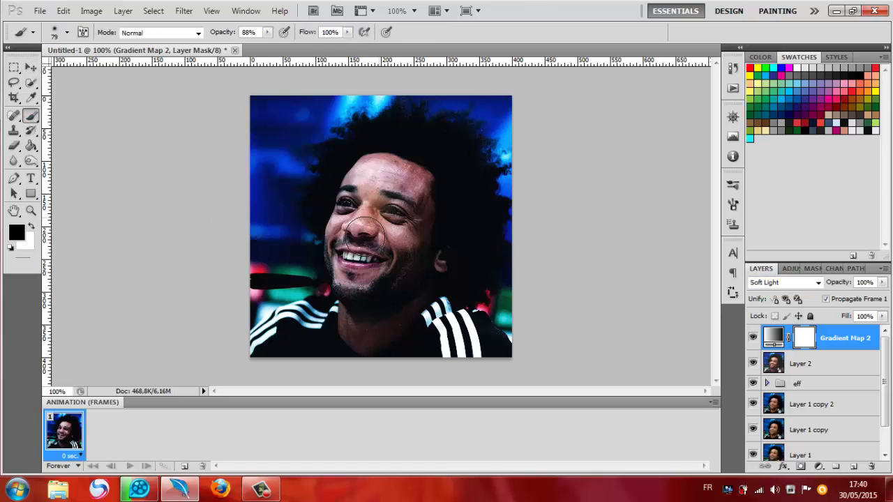
mouse_move(379, 219)
left_mouse_down()
mouse_move(395, 171)
mouse_move(392, 296)
mouse_move(364, 194)
left_mouse_up()
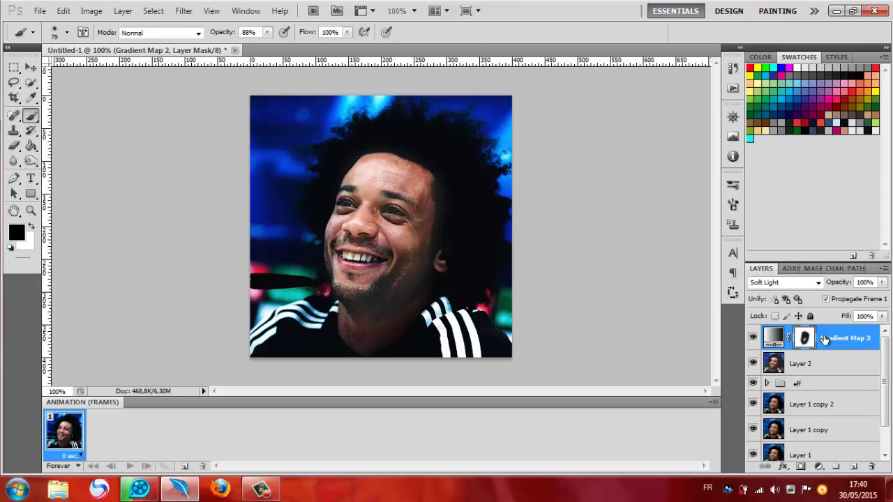
left_click_drag(823, 340, 820, 383)
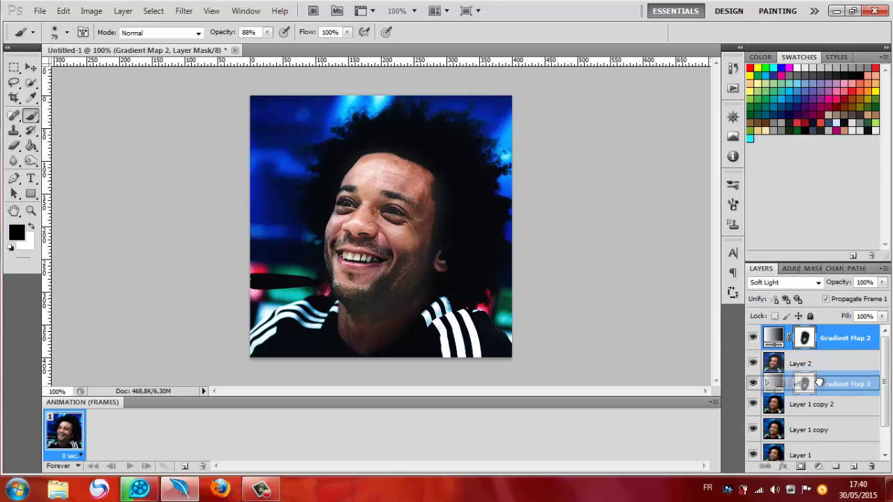
left_click_drag(820, 383, 819, 383)
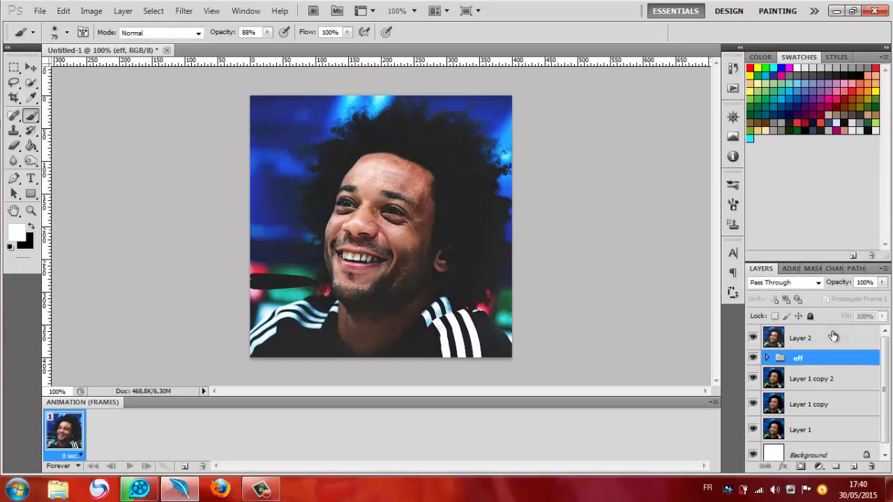
Delete Layer 2 and expand the eff group.
left_click(832, 337)
key("Delete")
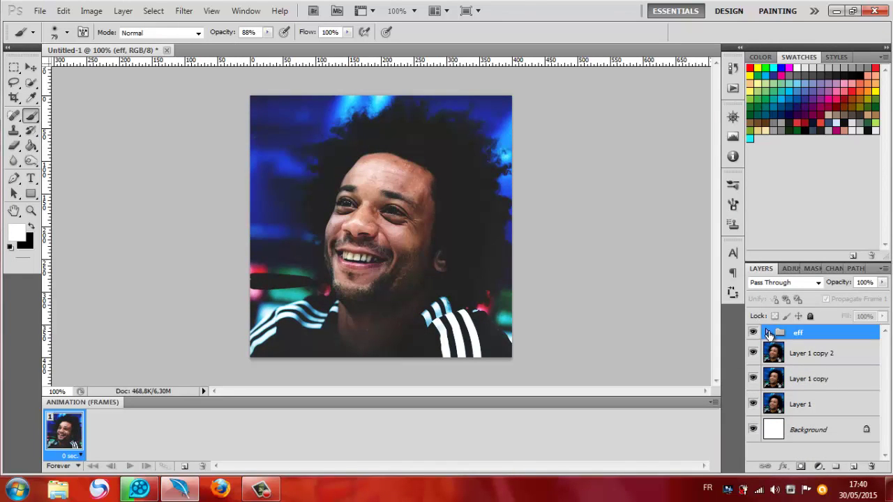
left_click(767, 332)
Place Gradient Map 2 just below not mine2 copy 2 inside the eff group.
scroll(837, 395, "down", 3)
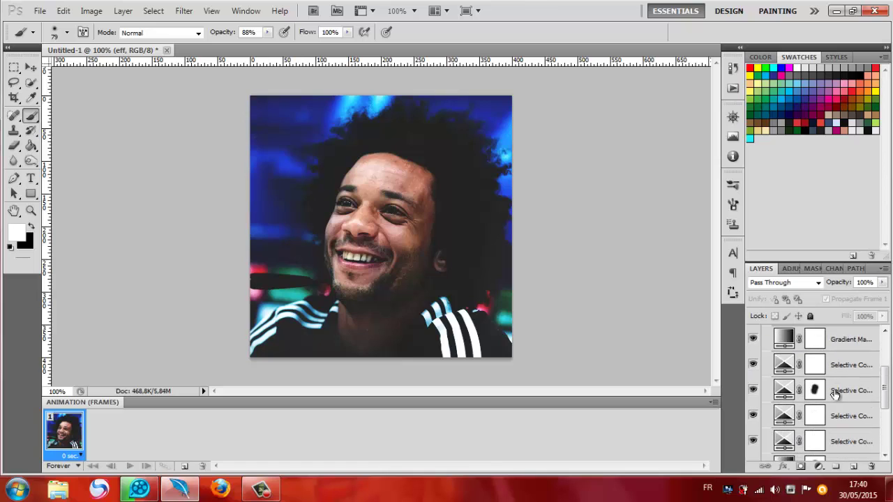
scroll(850, 440, "down", 1)
scroll(850, 439, "down", 2)
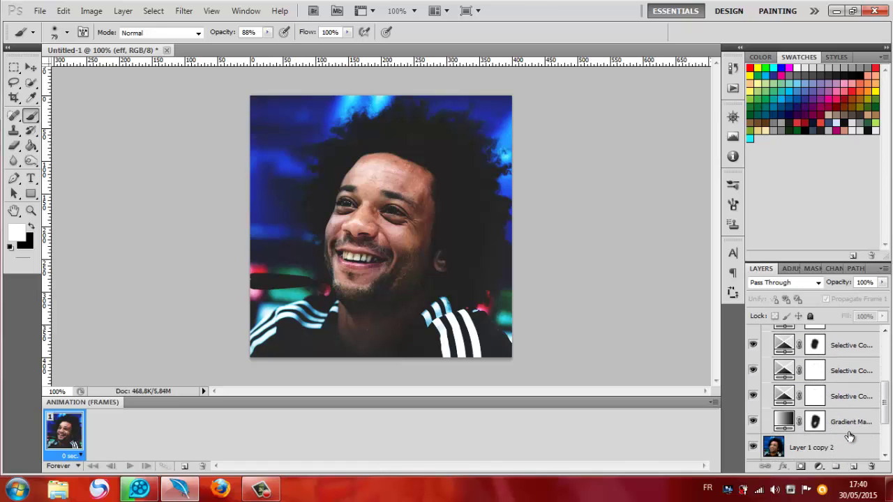
left_click(849, 427)
left_click_drag(842, 427, 842, 399)
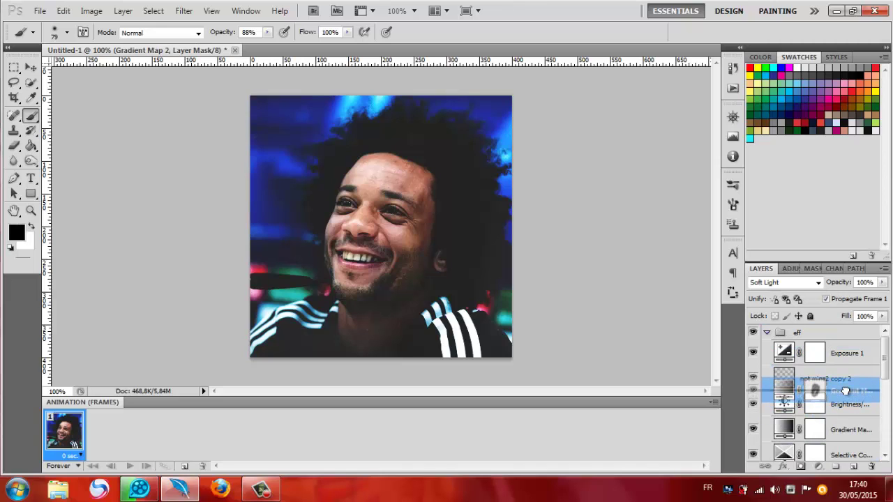
left_click_drag(842, 399, 842, 395)
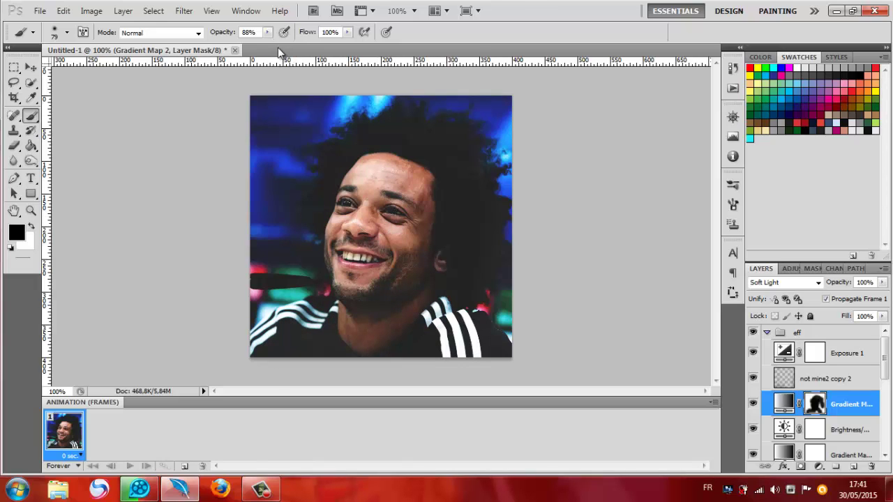
Raise the brush opacity to 93%.
left_click(267, 32)
left_click_drag(269, 46, 273, 46)
key("v")
Lower Gradient Map 2's opacity to 71% and collapse the eff group.
left_click(883, 283)
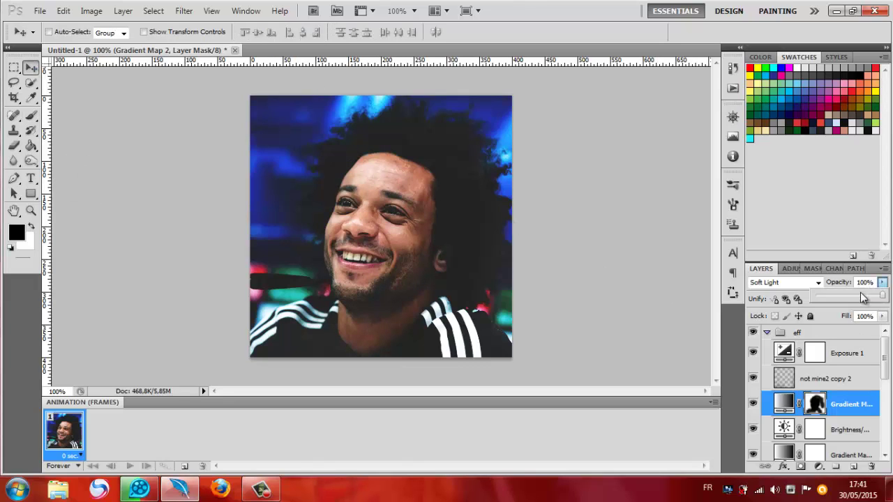
left_click(865, 298)
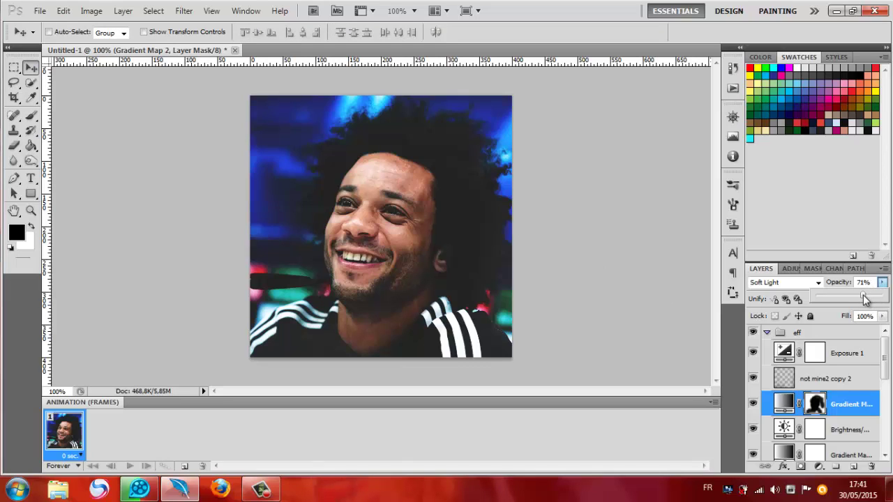
left_click(587, 300)
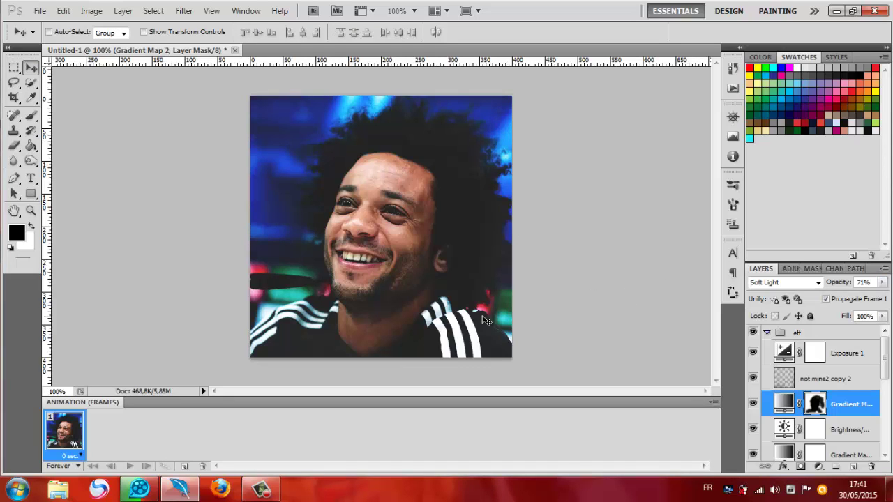
left_click(767, 334)
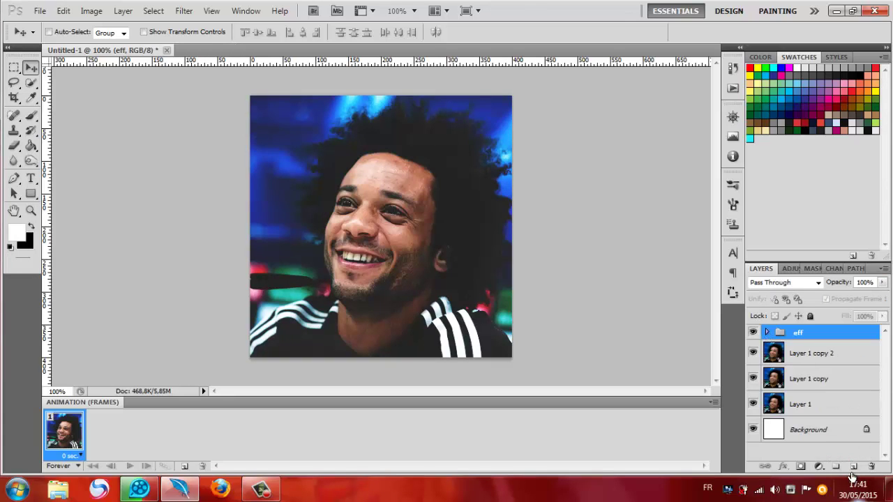
Create a new Layer 2 and stamp a merged copy of the image onto it.
left_click(92, 10)
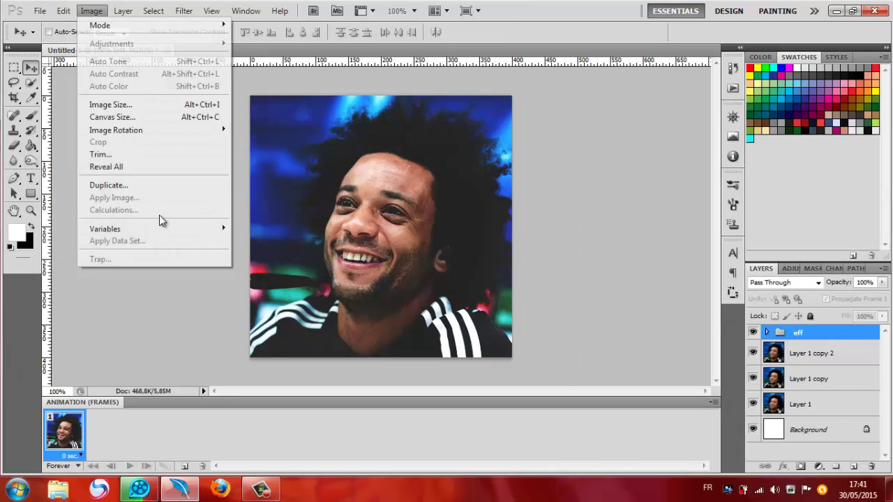
left_click(390, 225)
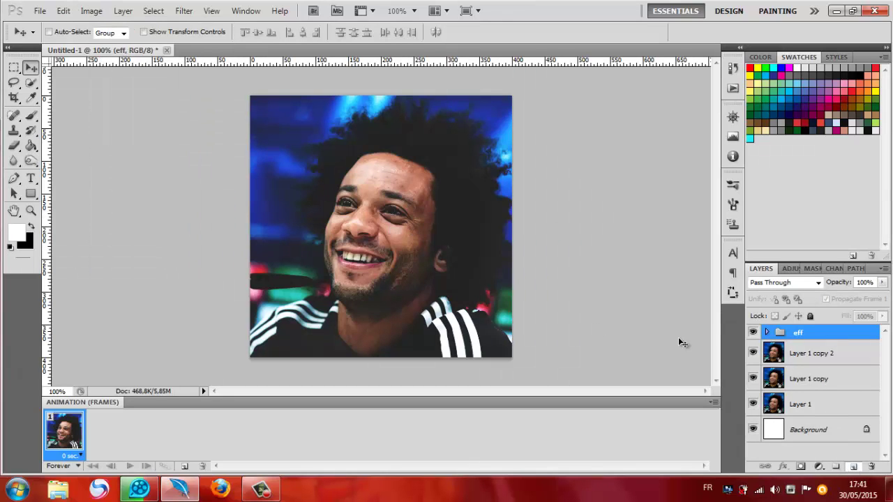
key("ctrl+shift+alt+n")
left_click(89, 10)
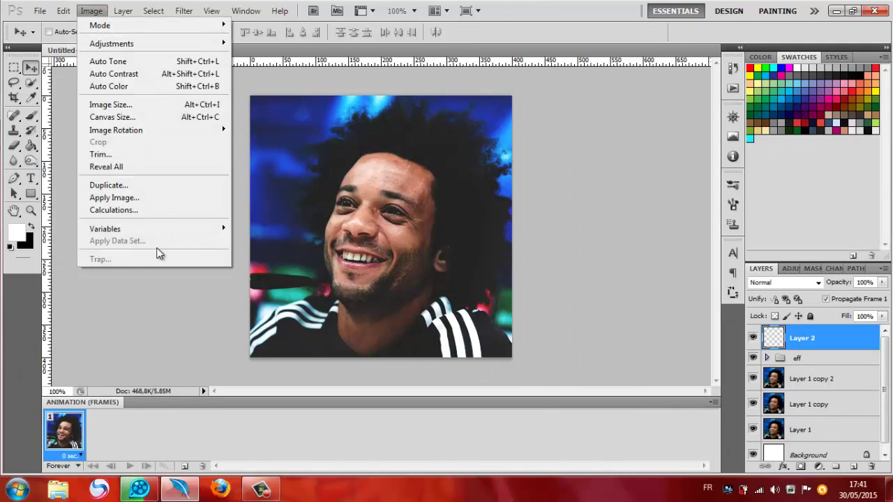
left_click(136, 202)
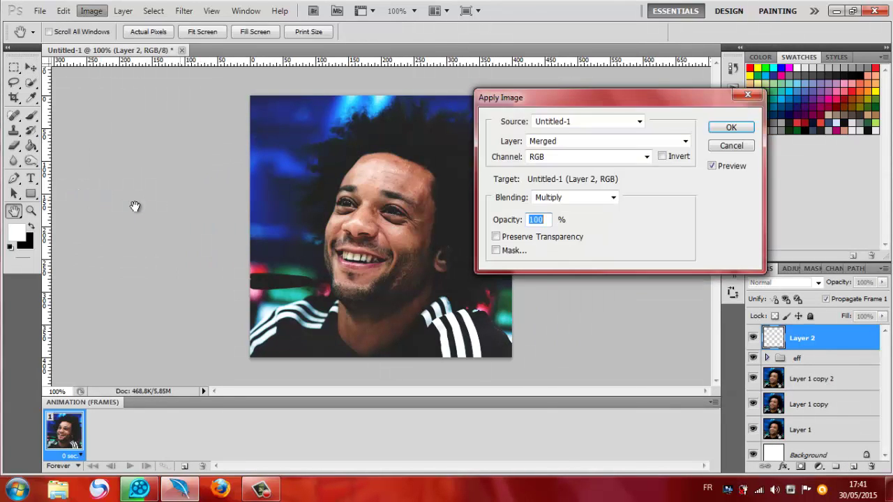
key("Return")
Sharpen Layer 2 and set its opacity to 33%.
left_click(184, 10)
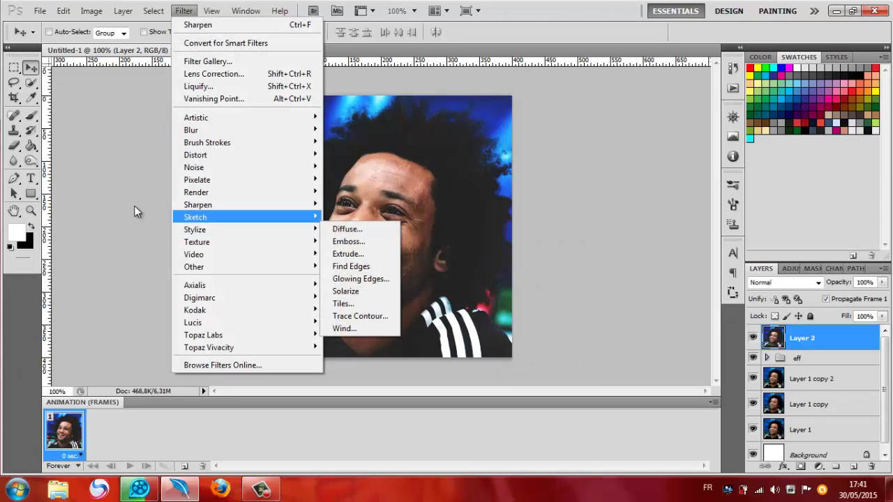
key("Up")
key("Right")
key("Return")
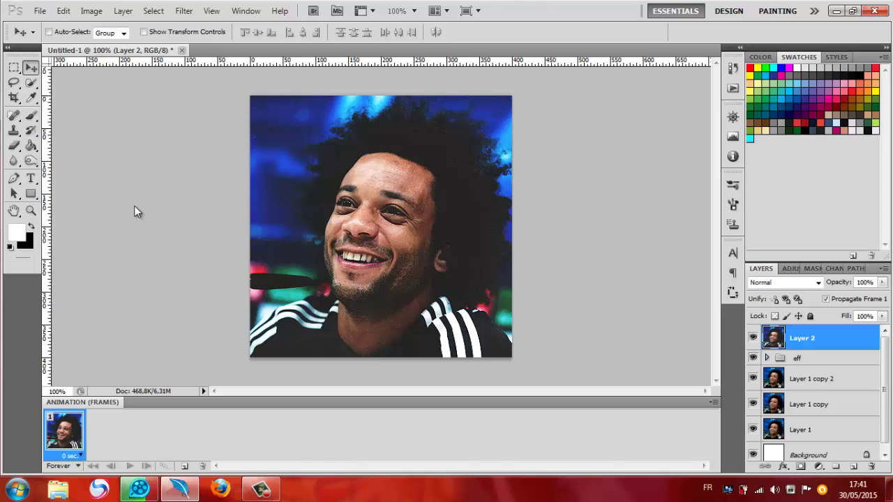
left_click_drag(881, 282, 838, 295)
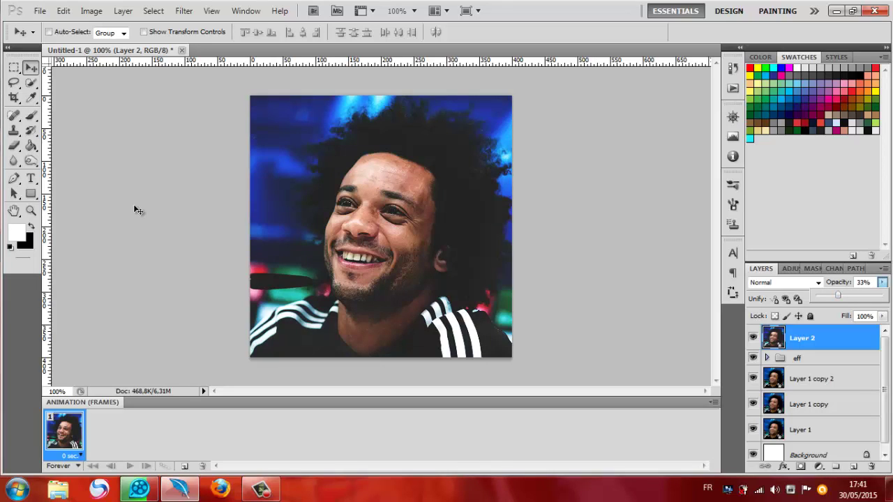
left_click(138, 211)
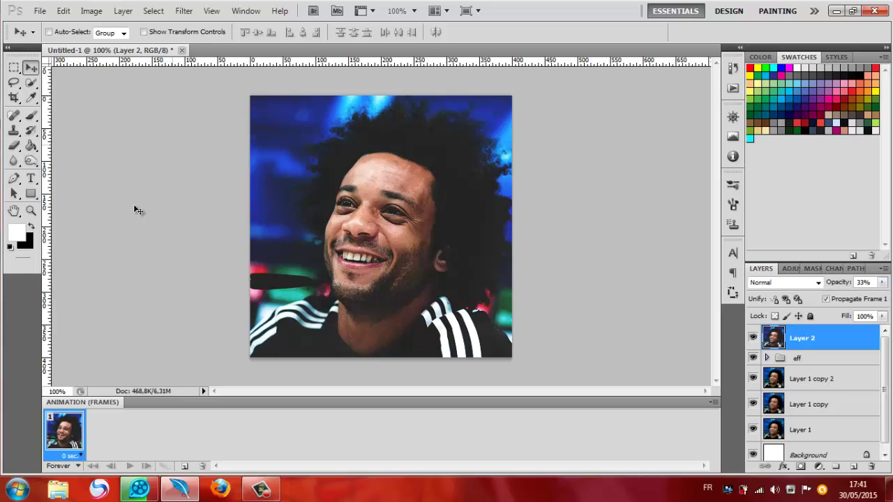